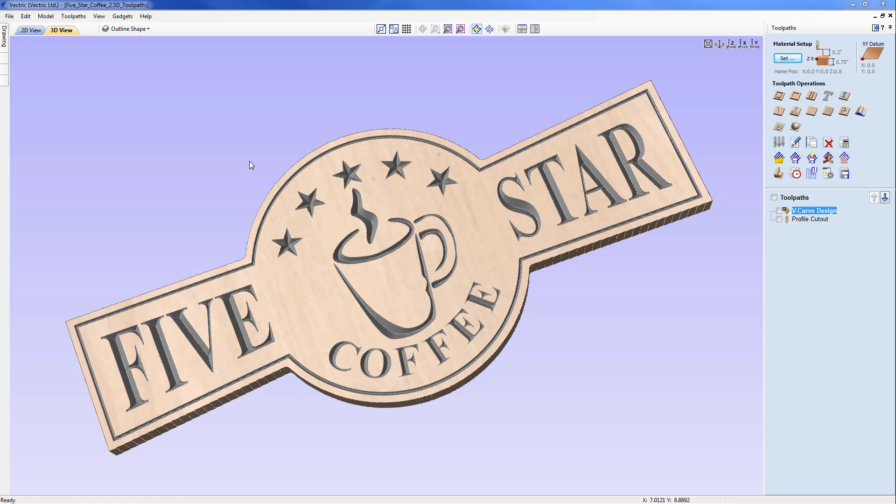
Step: Close the current project and open Five_Star_Coffee_Vector_Drawing.crv
{"action": "left_click_drag", "start_coordinate": [335, 203], "coordinate": [361, 223]}
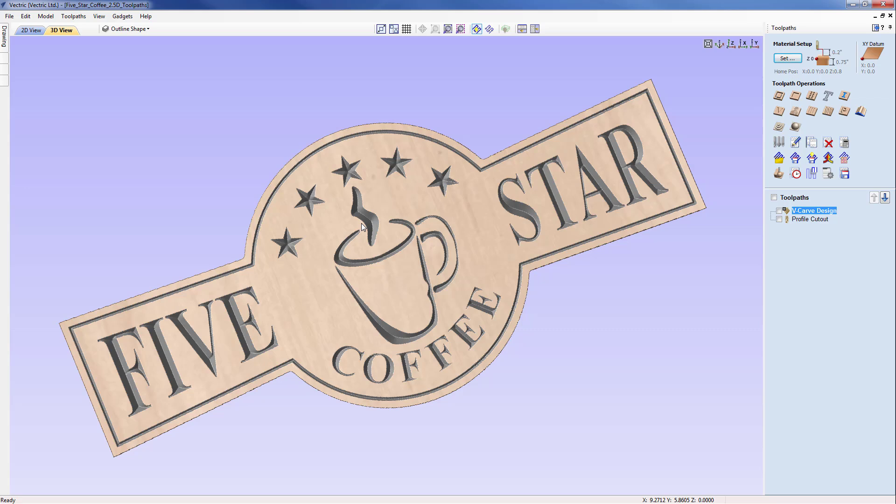
{"action": "left_click", "coordinate": [10, 16]}
{"action": "left_click", "coordinate": [26, 47]}
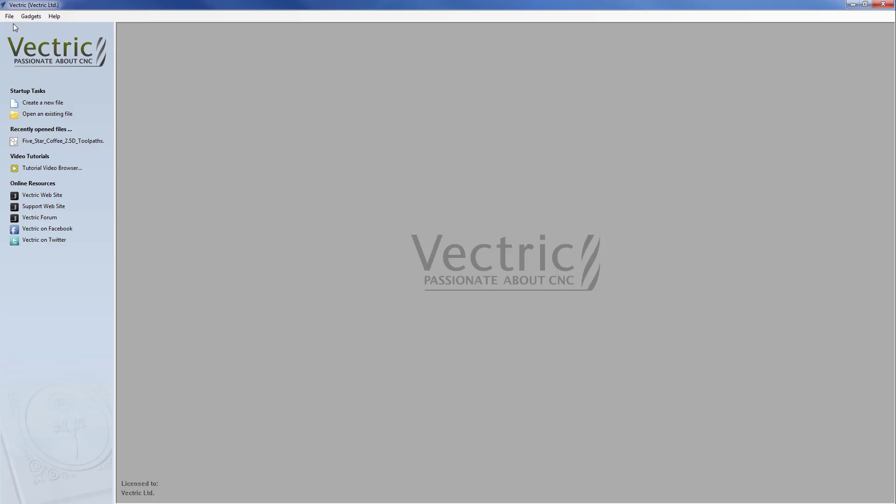
{"action": "left_click", "coordinate": [30, 115]}
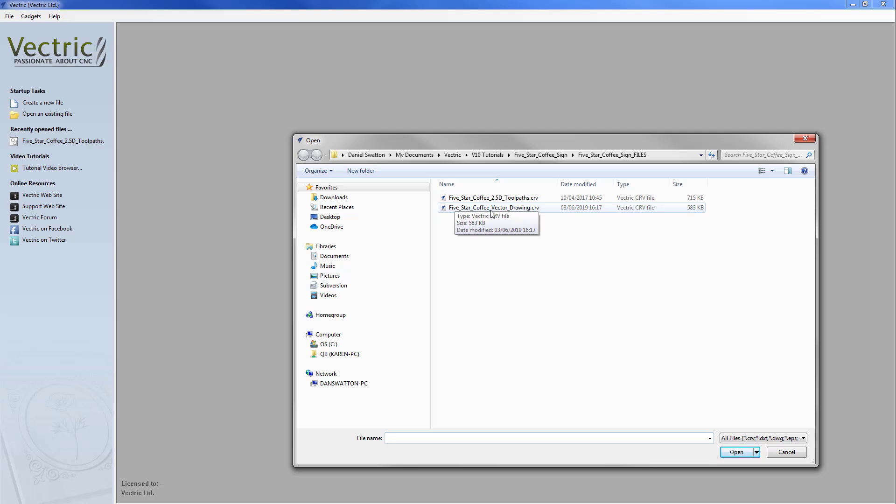
{"action": "left_click", "coordinate": [522, 210]}
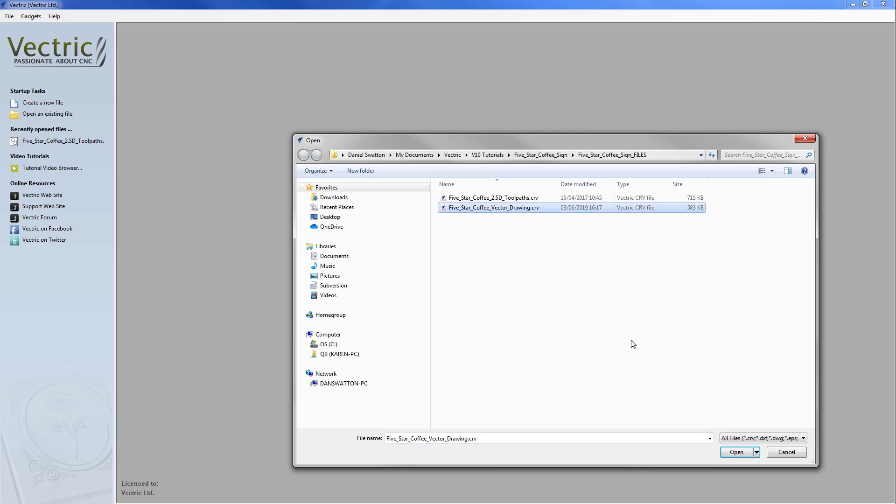
{"action": "left_click", "coordinate": [734, 451]}
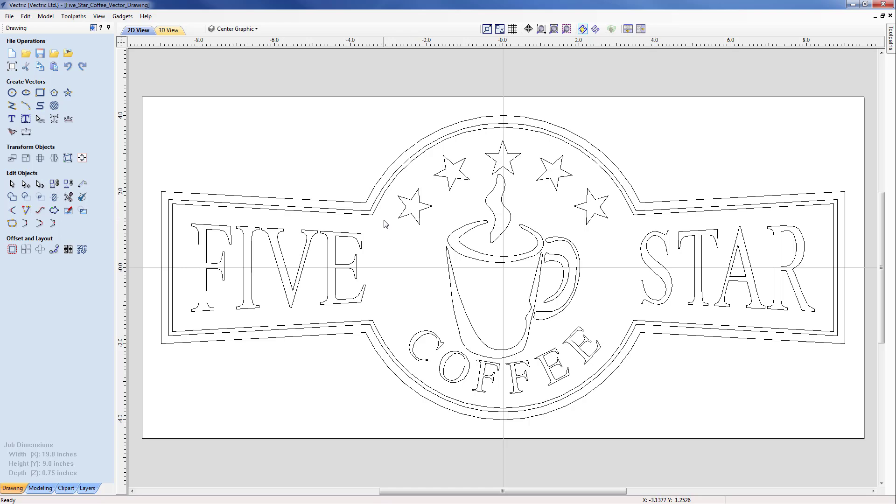
{"action": "left_click", "coordinate": [256, 30]}
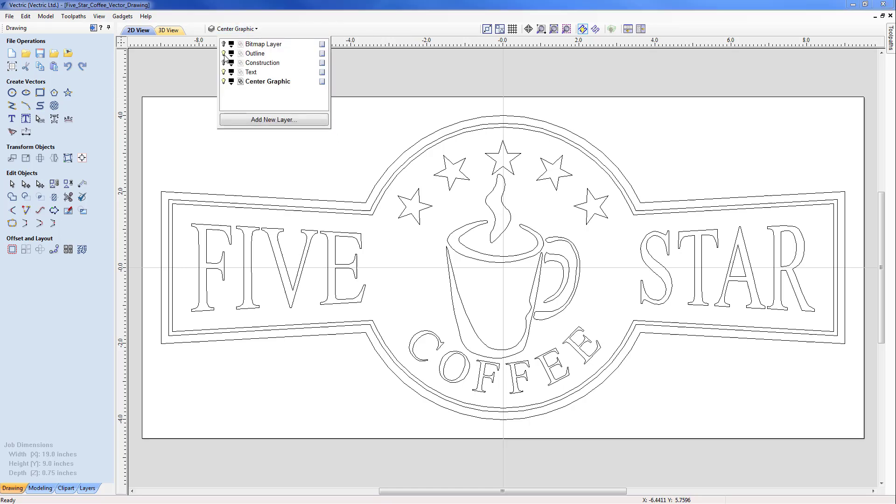
{"action": "left_click", "coordinate": [223, 53]}
{"action": "left_click", "coordinate": [224, 72]}
{"action": "left_click", "coordinate": [224, 81]}
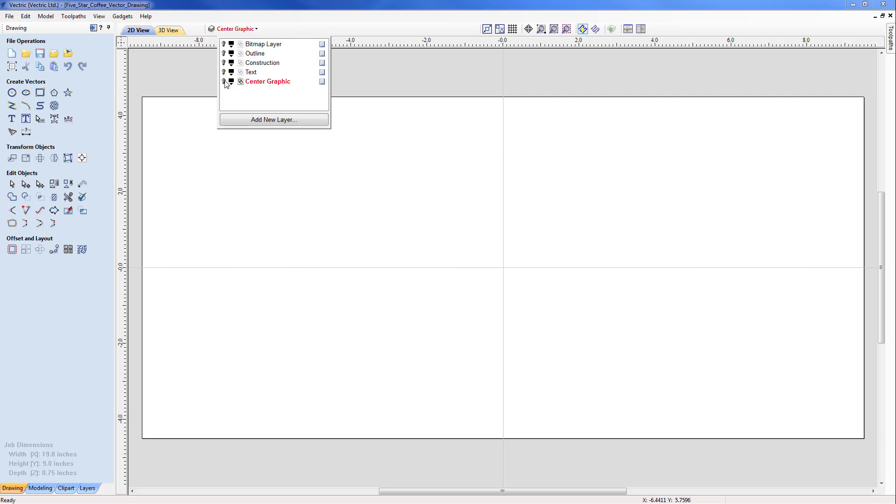
{"action": "left_click", "coordinate": [224, 44]}
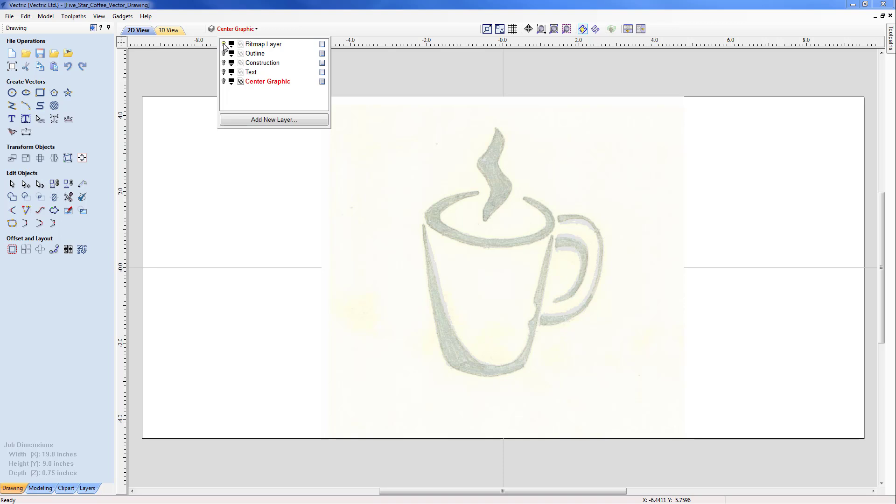
{"action": "left_click", "coordinate": [223, 44]}
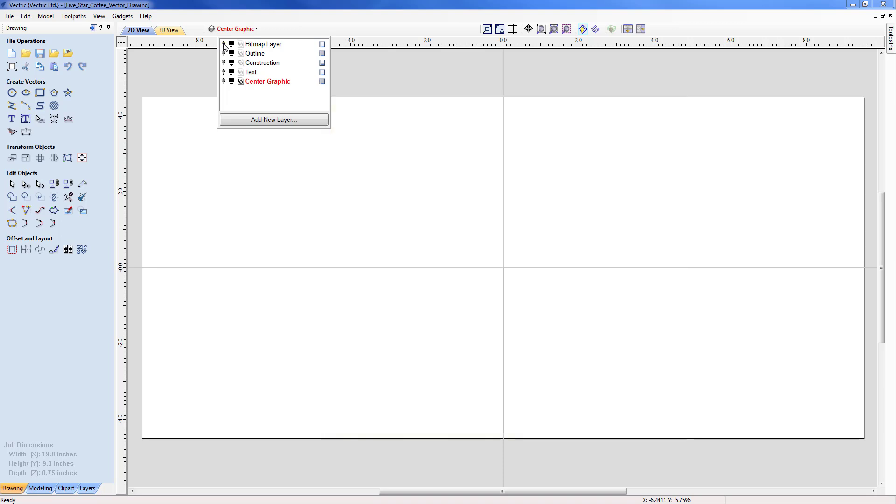
{"action": "left_click", "coordinate": [224, 53]}
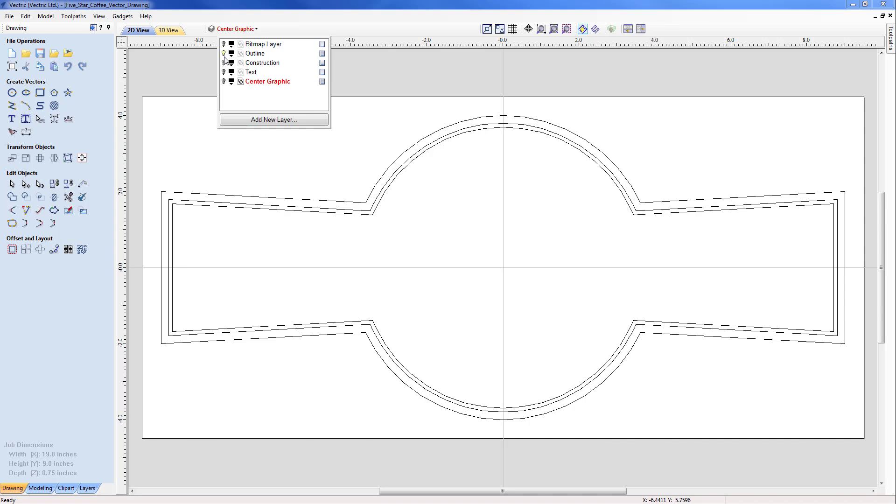
{"action": "left_click", "coordinate": [224, 63]}
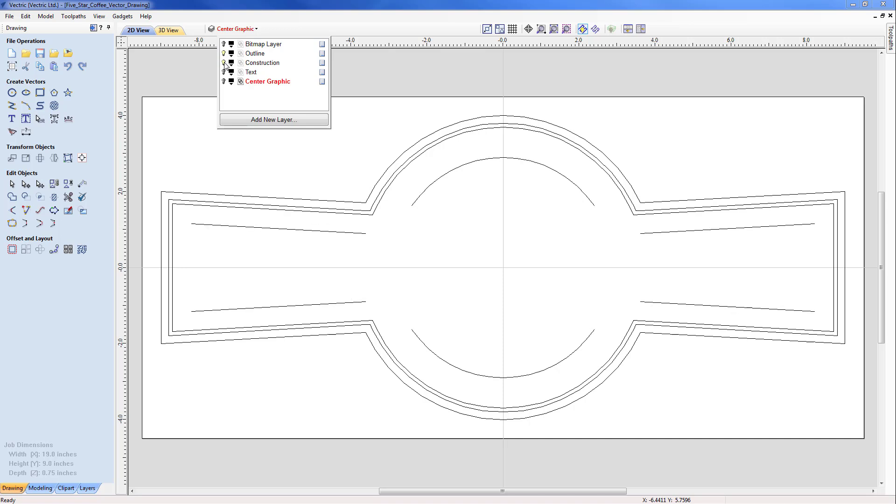
{"action": "left_click", "coordinate": [224, 62]}
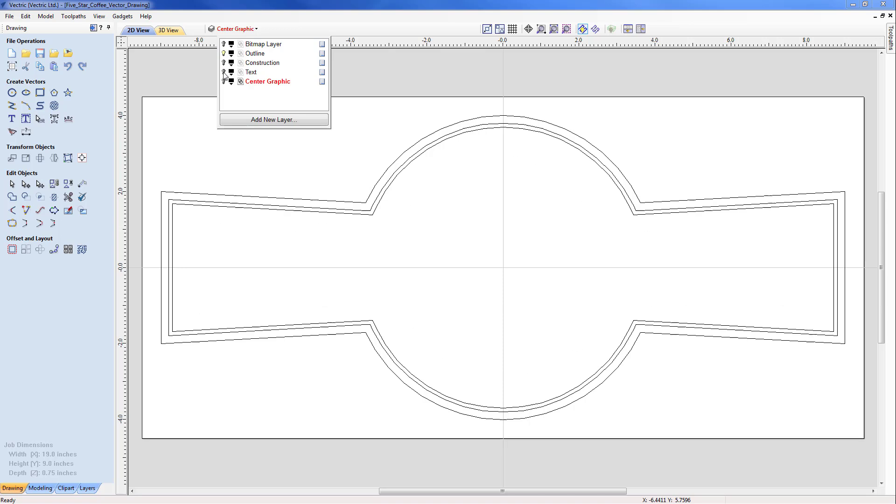
{"action": "left_click", "coordinate": [224, 72]}
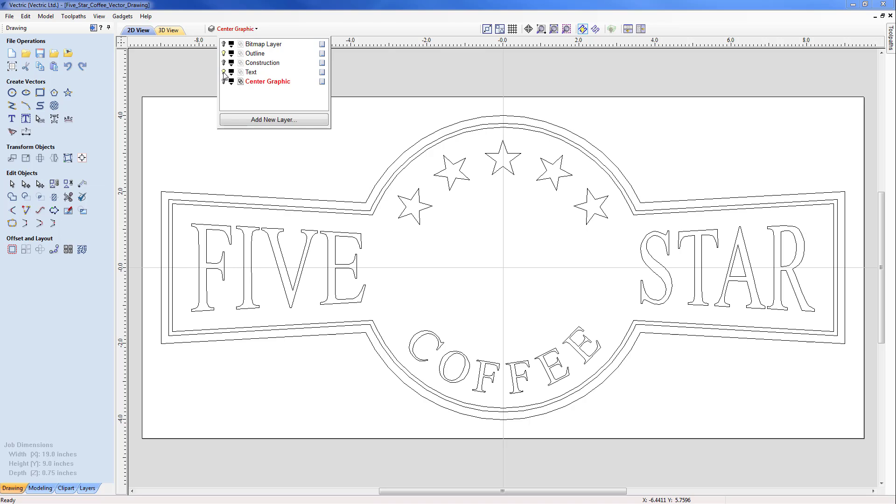
{"action": "left_click", "coordinate": [224, 82]}
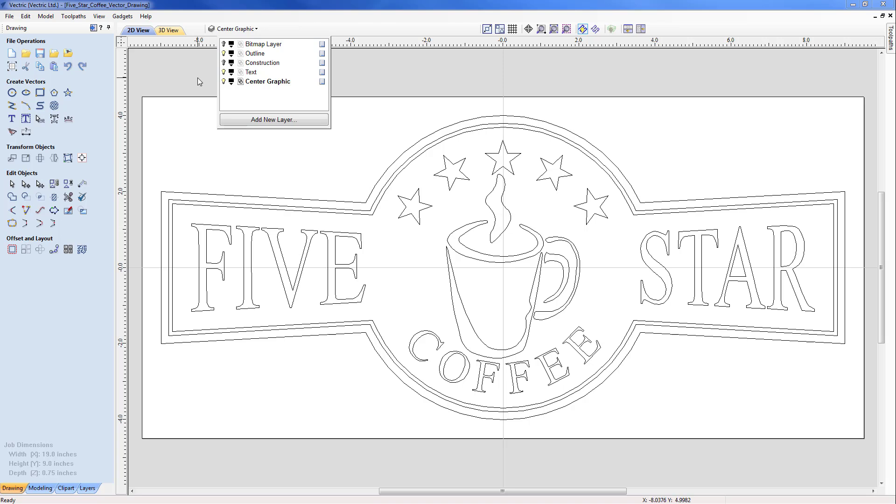
Step: In Material Setup, keep 0.75 inch thickness and place the XY datum at the lower-left corner
{"action": "left_click", "coordinate": [93, 27]}
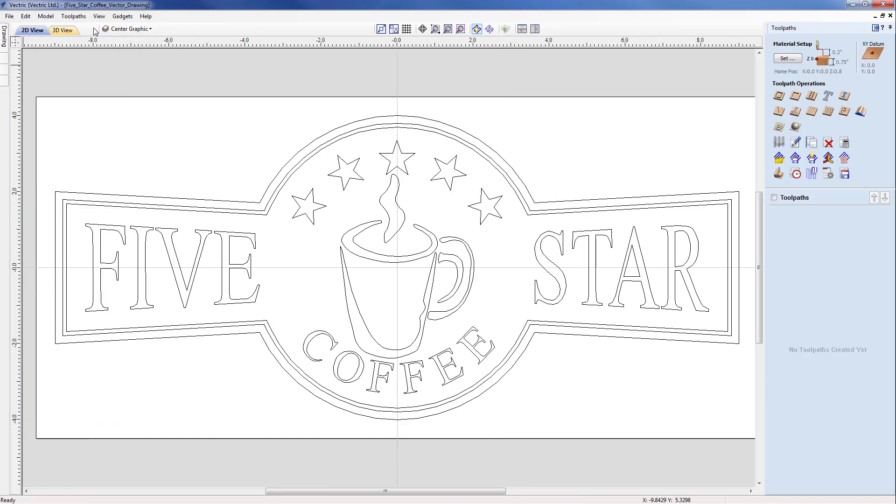
{"action": "left_click", "coordinate": [447, 28]}
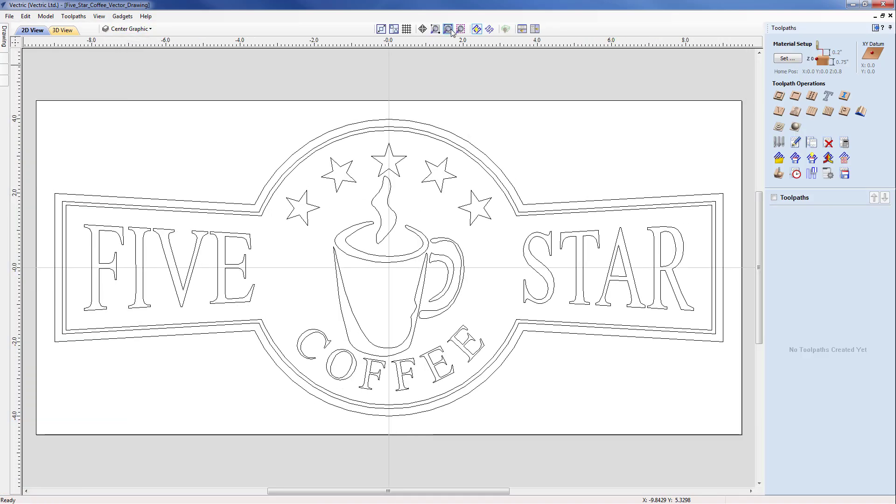
{"action": "left_click", "coordinate": [788, 58]}
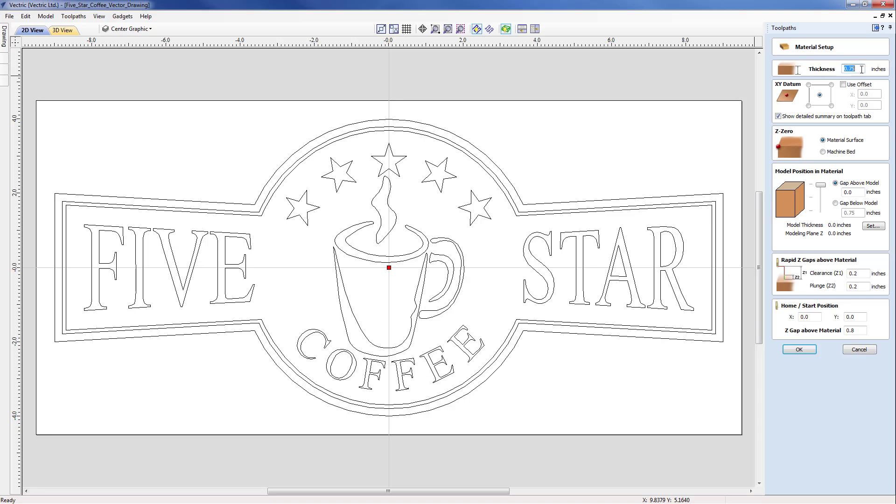
{"action": "left_click", "coordinate": [861, 69]}
{"action": "left_click", "coordinate": [808, 106]}
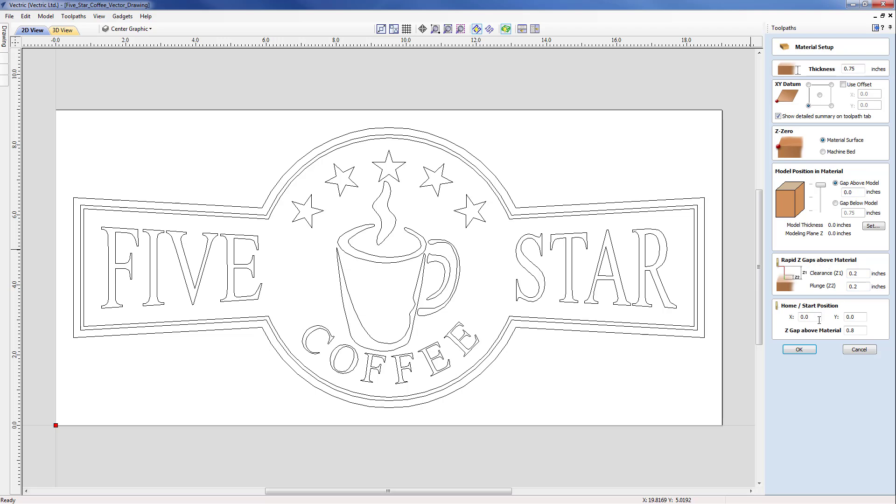
Step: Apply the material setup, then select all 24 vectors except the outer cut-out border
{"action": "left_click", "coordinate": [799, 349]}
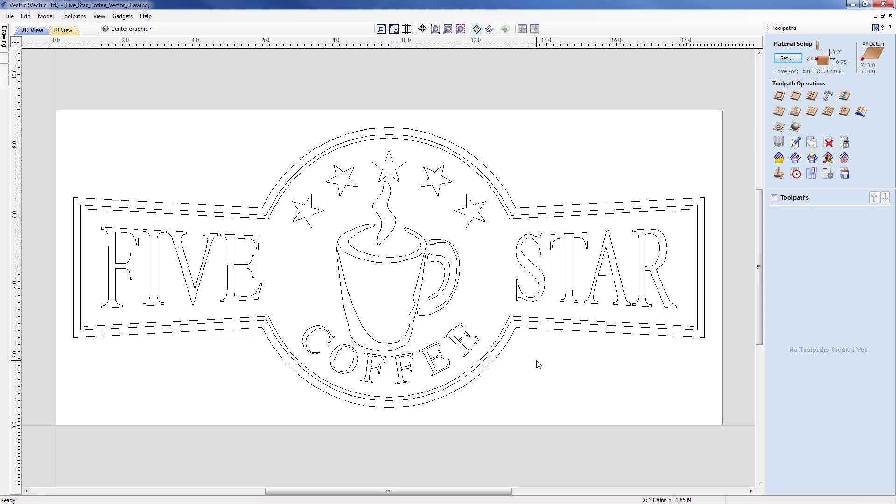
{"action": "key", "text": "ctrl+a"}
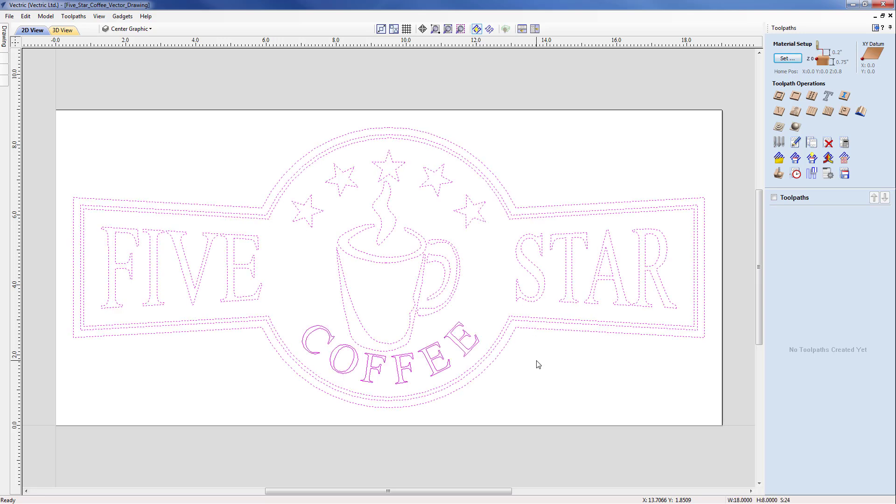
{"action": "left_click", "coordinate": [535, 329], "text": "shift"}
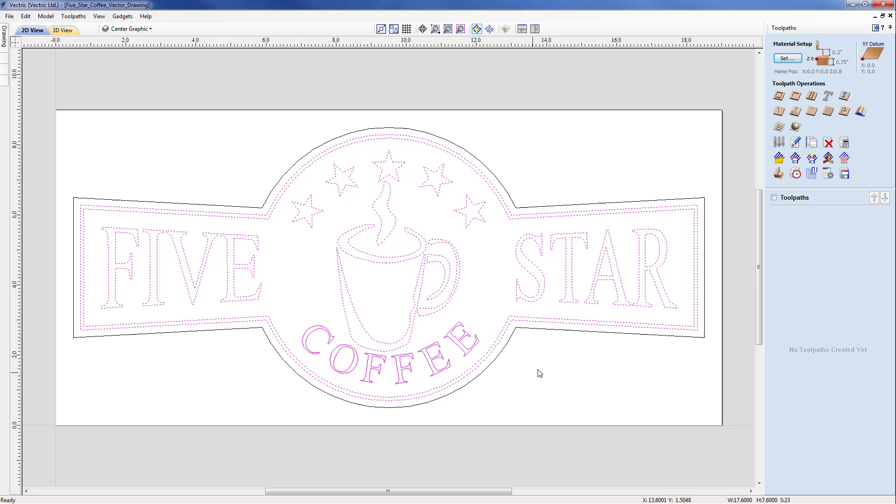
Step: Start a V-Carve / Engraving toolpath with Start Depth 0.0 and bring up the Tool Database
{"action": "left_click", "coordinate": [778, 112]}
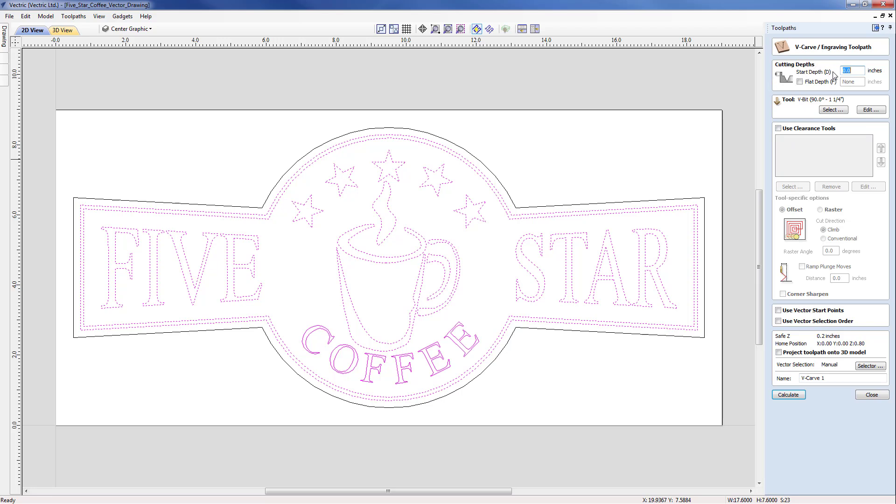
{"action": "left_click", "coordinate": [850, 71]}
{"action": "left_click", "coordinate": [829, 110]}
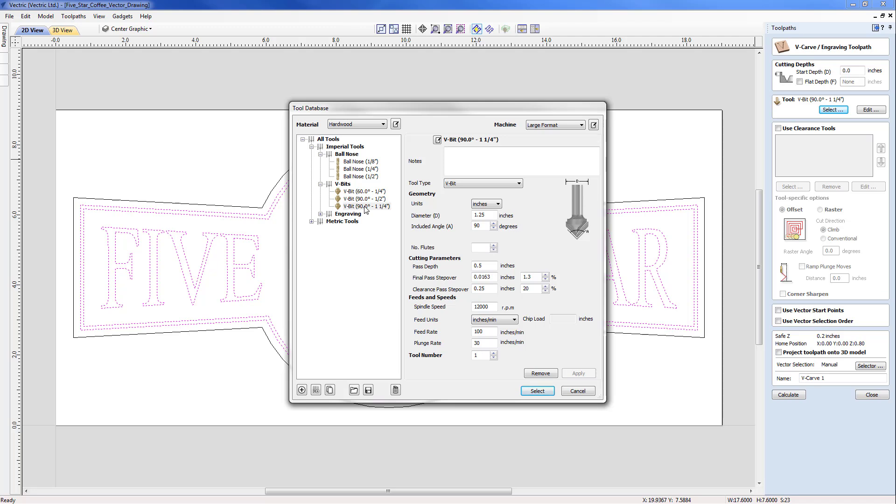
Step: Duplicate the 90° 1 1/4 inch V-bit as a new tool with a 120° included angle
{"action": "left_click", "coordinate": [366, 208]}
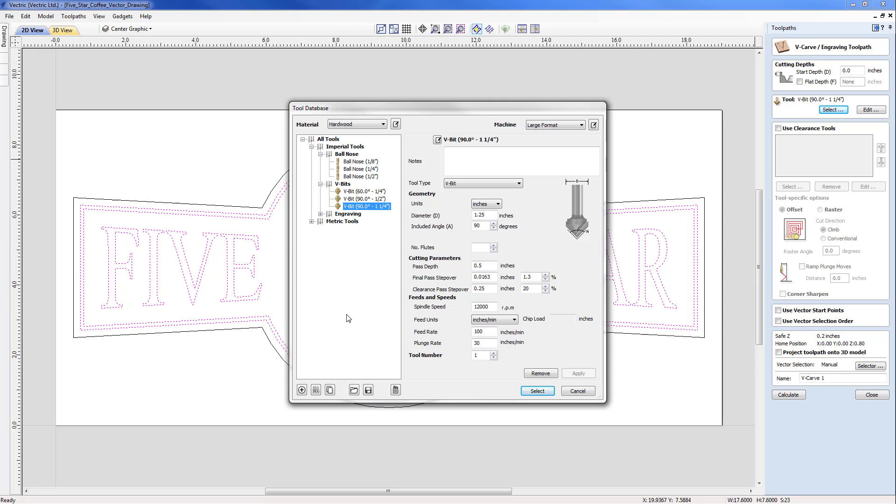
{"action": "left_click", "coordinate": [330, 390]}
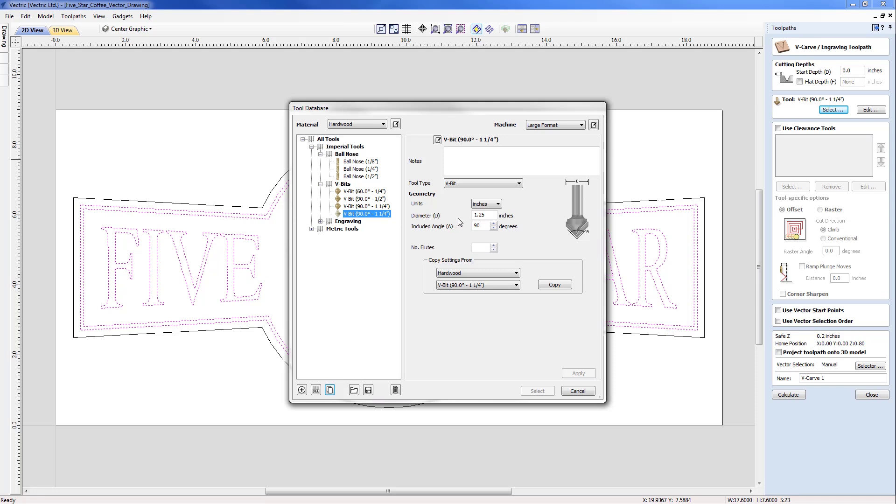
{"action": "double_click", "coordinate": [480, 225]}
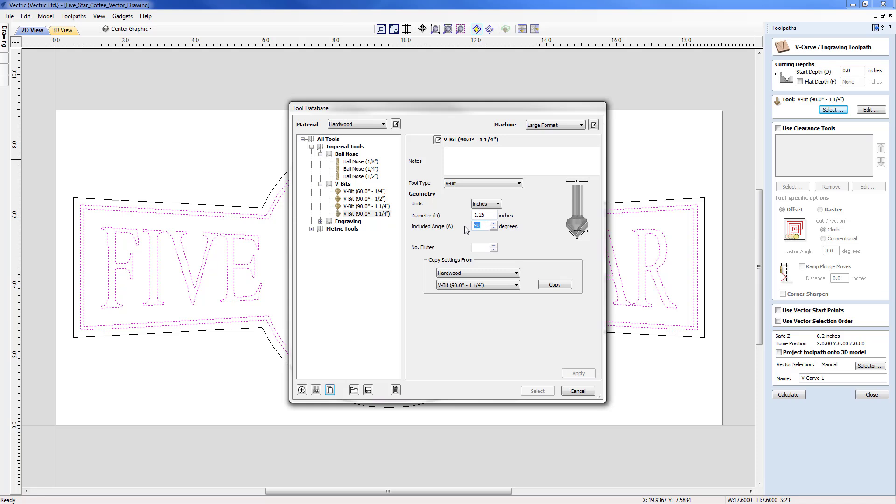
{"action": "type", "text": "120"}
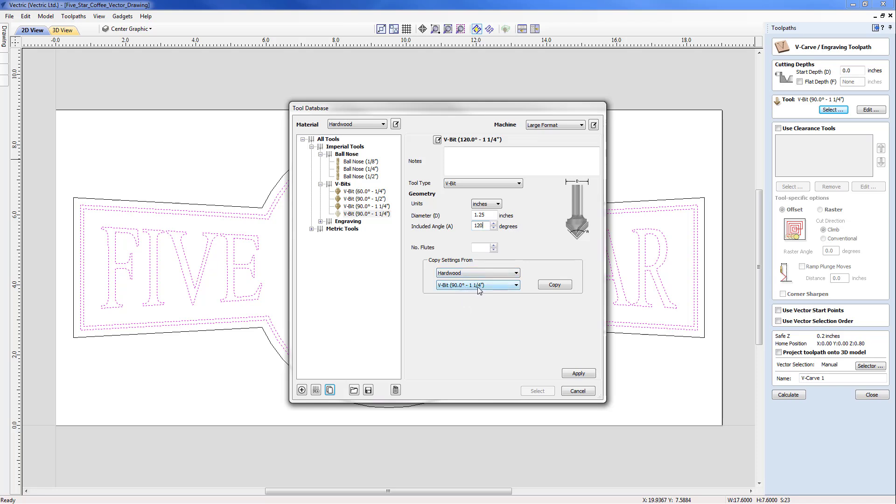
Step: Copy the 90° bit's settings into the 120° V-bit, set Pass Depth to 0.35 inch, and apply
{"action": "left_click", "coordinate": [549, 286]}
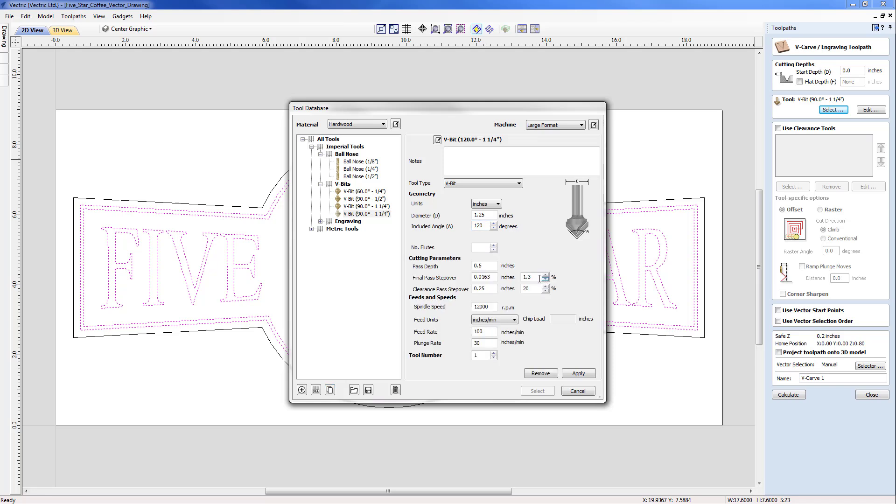
{"action": "left_click", "coordinate": [577, 373]}
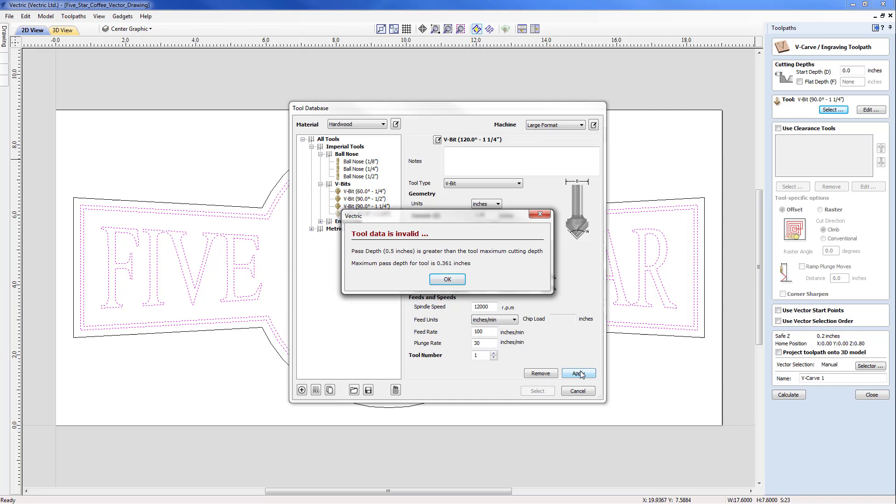
{"action": "left_click", "coordinate": [446, 279]}
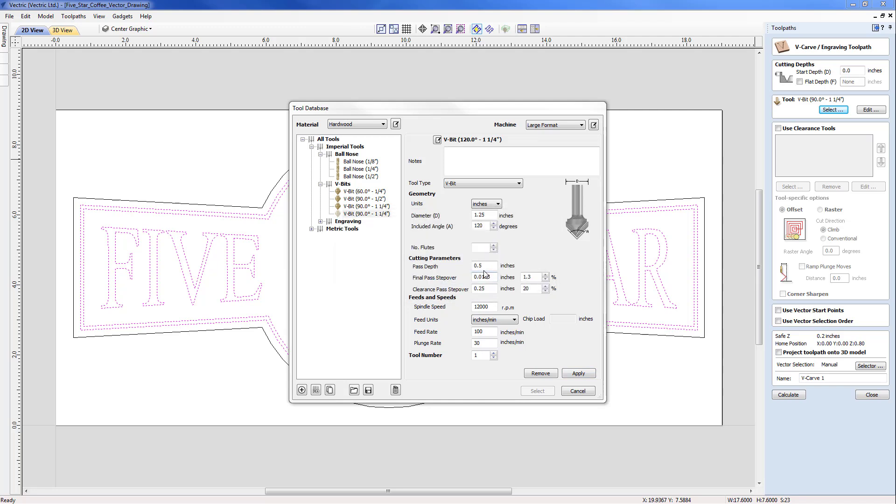
{"action": "double_click", "coordinate": [486, 267]}
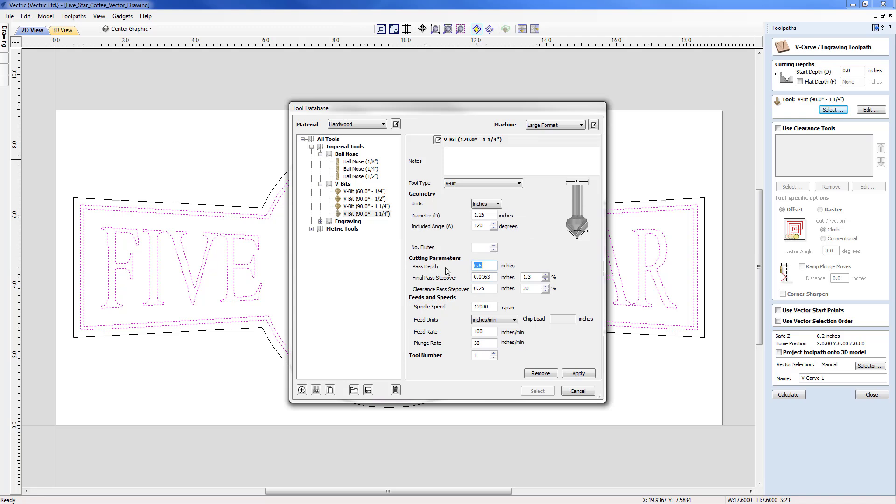
{"action": "type", "text": ".3"}
{"action": "left_click", "coordinate": [578, 373]}
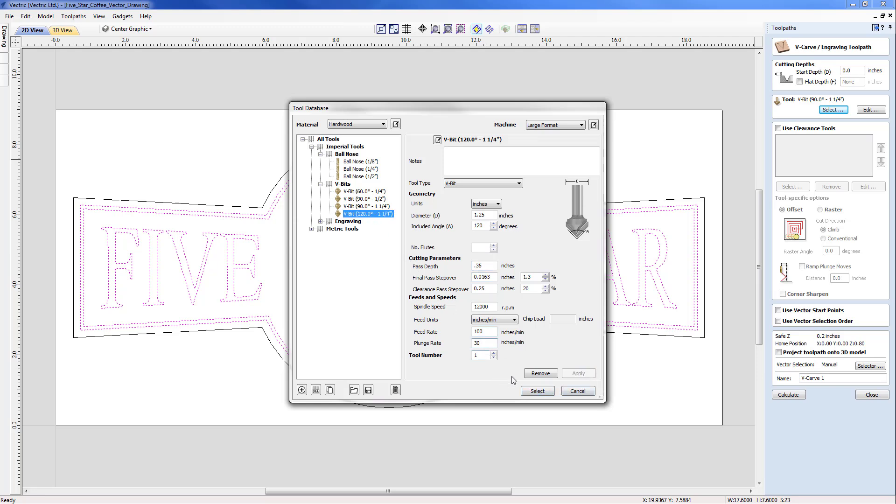
Step: Use the 120° V-bit, rename the toolpath 'V-Carve', and calculate it
{"action": "left_click", "coordinate": [537, 391]}
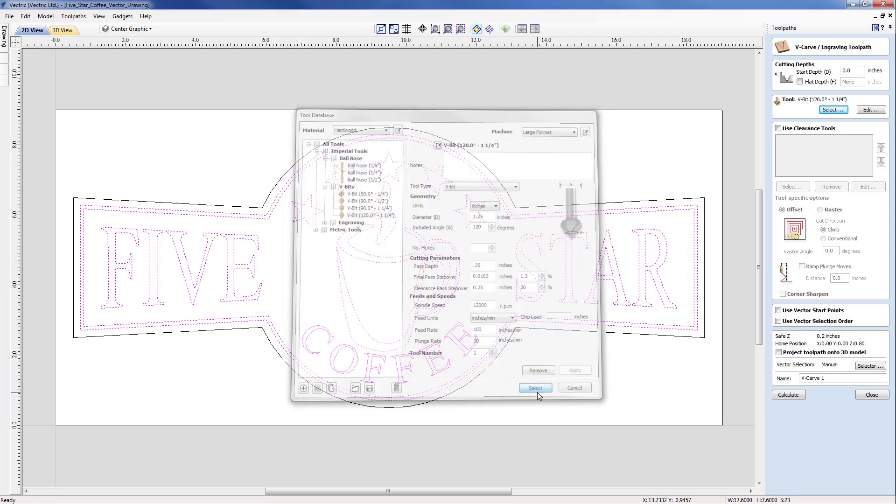
{"action": "left_click", "coordinate": [830, 378]}
{"action": "key", "text": "BackSpace"}
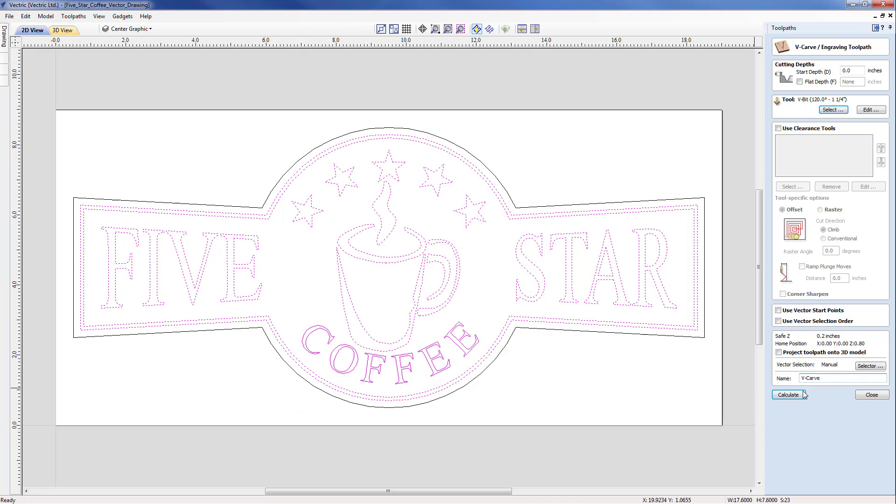
{"action": "left_click", "coordinate": [789, 395]}
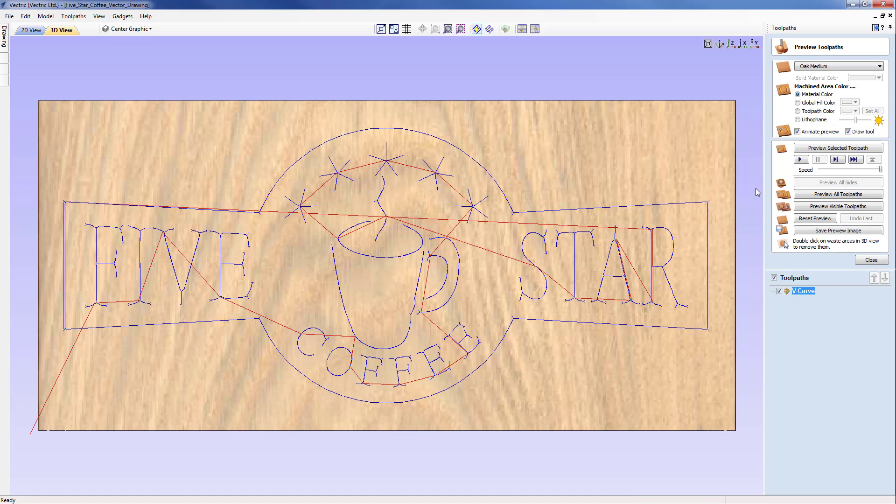
Step: Play the carving simulation, reset it, lower the speed, and replay it
{"action": "left_click", "coordinate": [801, 160]}
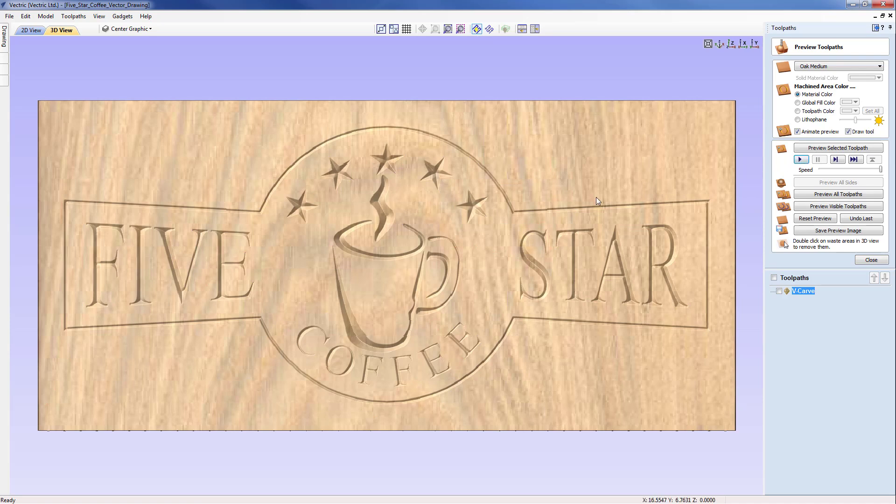
{"action": "left_click", "coordinate": [818, 219]}
{"action": "left_click", "coordinate": [860, 172]}
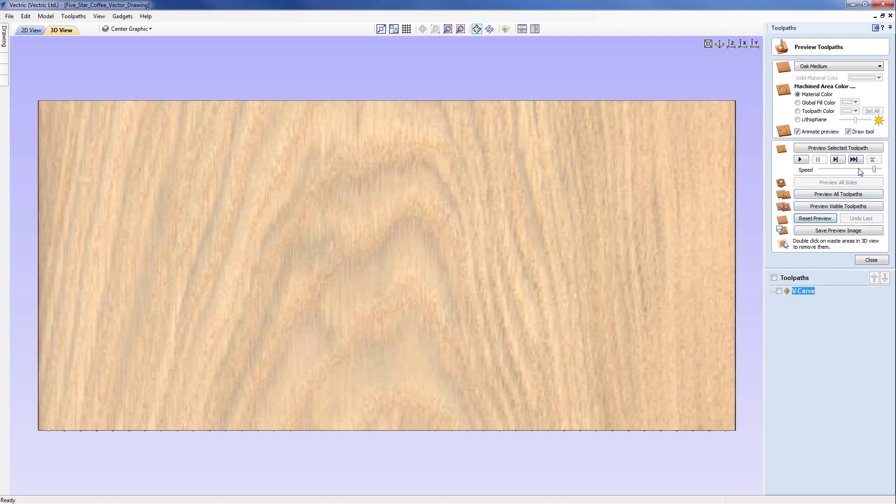
{"action": "left_click", "coordinate": [863, 171]}
{"action": "left_click", "coordinate": [799, 160]}
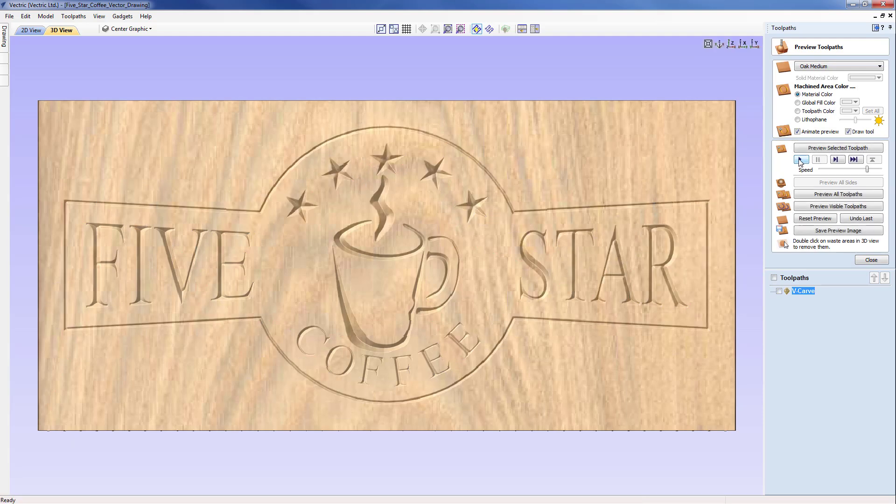
Step: Orbit and zoom the 3D preview to inspect the stars, cup, lettering and board edge
{"action": "left_click_drag", "start_coordinate": [392, 378], "coordinate": [377, 310]}
{"action": "left_click_drag", "start_coordinate": [438, 313], "coordinate": [309, 340]}
{"action": "scroll", "coordinate": [483, 271], "scroll_direction": "up", "scroll_amount": 3}
{"action": "left_click_drag", "start_coordinate": [483, 270], "coordinate": [421, 281]}
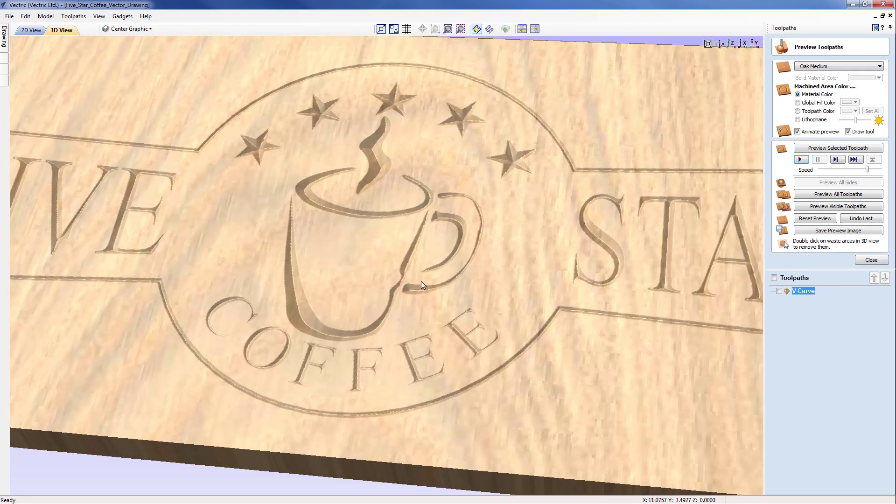
{"action": "scroll", "coordinate": [430, 280], "scroll_direction": "up", "scroll_amount": 2}
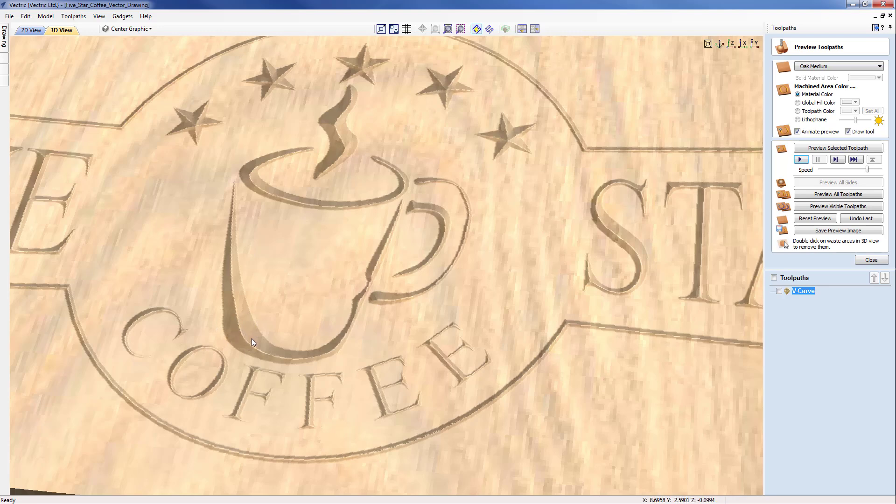
{"action": "left_click_drag", "start_coordinate": [251, 337], "coordinate": [410, 410]}
{"action": "left_click_drag", "start_coordinate": [348, 345], "coordinate": [407, 364]}
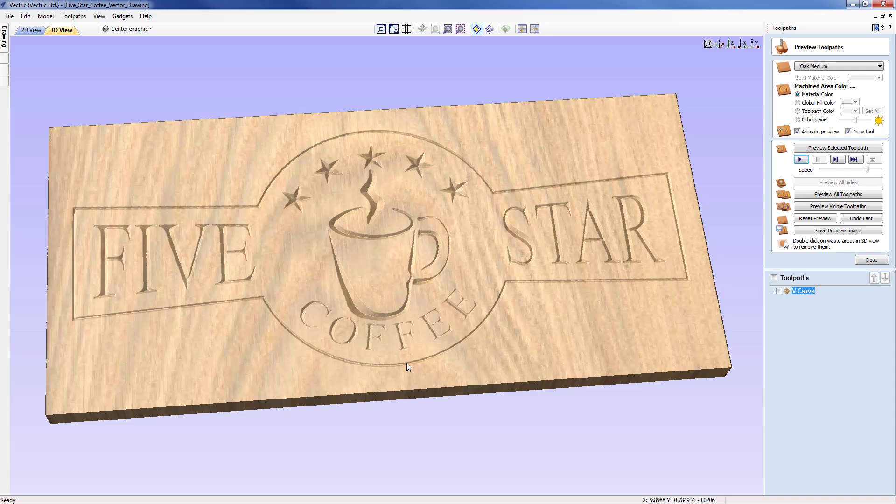
{"action": "left_click_drag", "start_coordinate": [407, 364], "coordinate": [409, 360]}
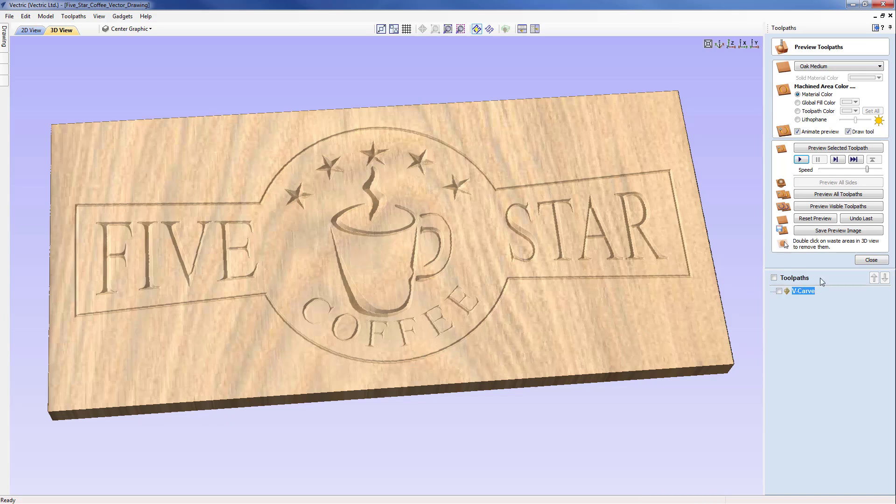
Step: Switch the V-Carve toolpath to the V-Bit (60.0° - 1/4") and recalculate it
{"action": "left_click", "coordinate": [870, 260]}
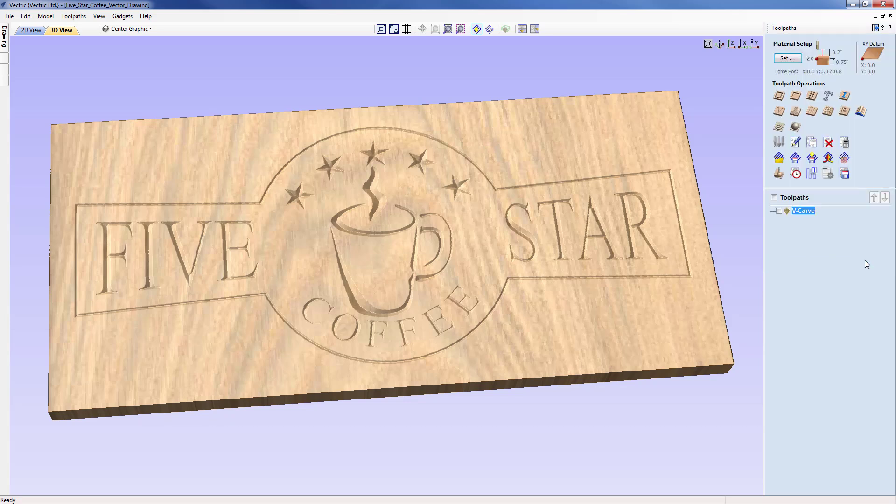
{"action": "double_click", "coordinate": [788, 211]}
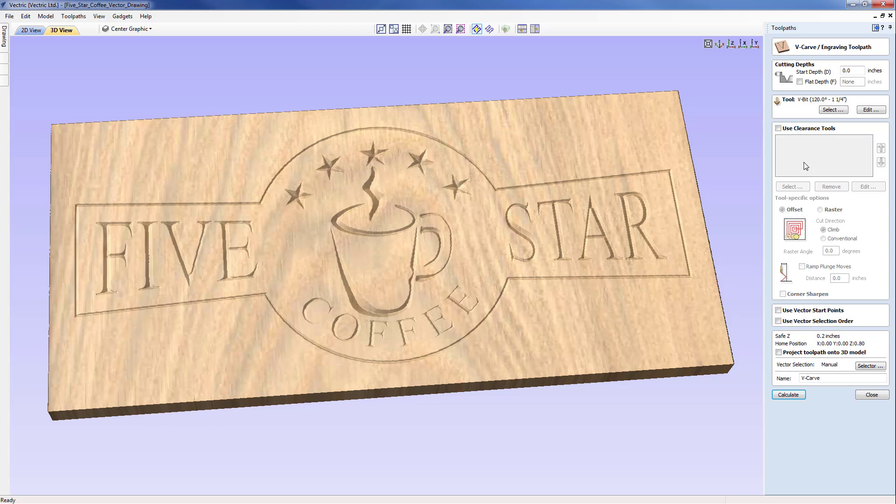
{"action": "left_click", "coordinate": [832, 109]}
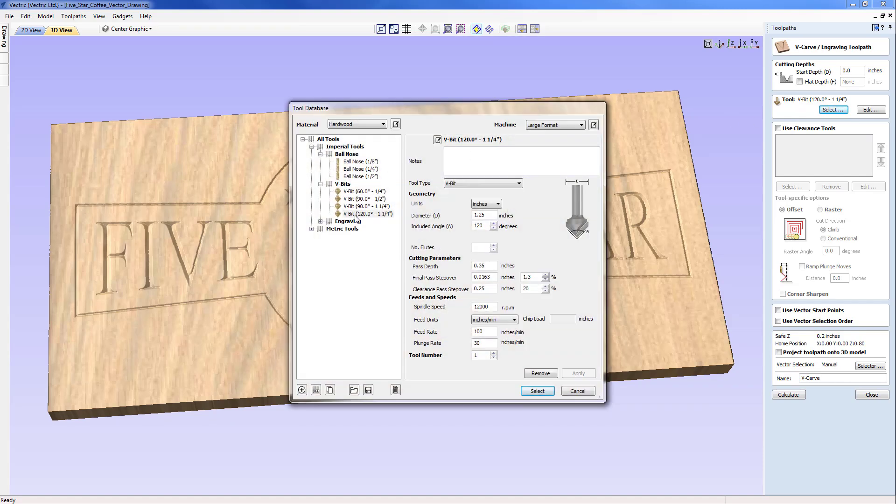
{"action": "left_click", "coordinate": [366, 192]}
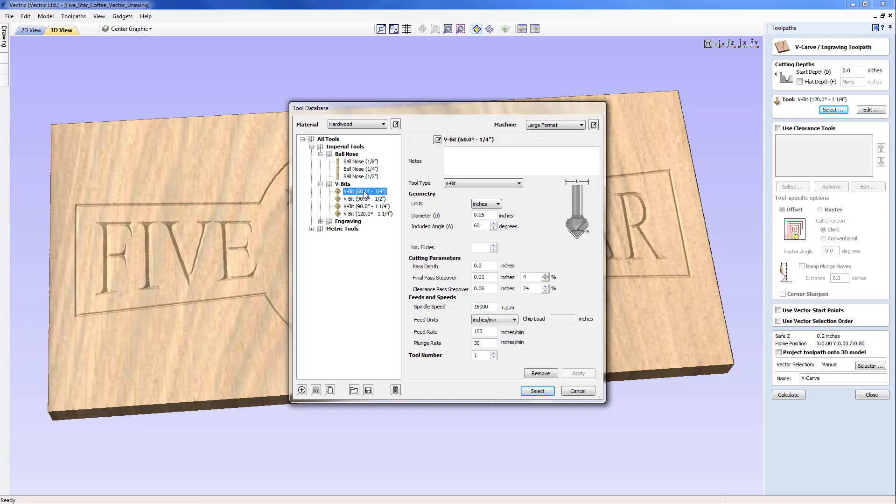
{"action": "left_click", "coordinate": [537, 392]}
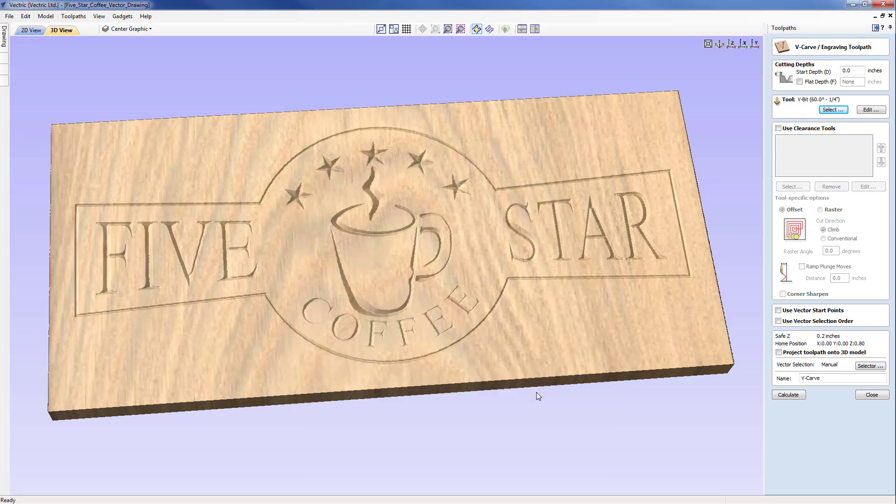
{"action": "left_click", "coordinate": [790, 395]}
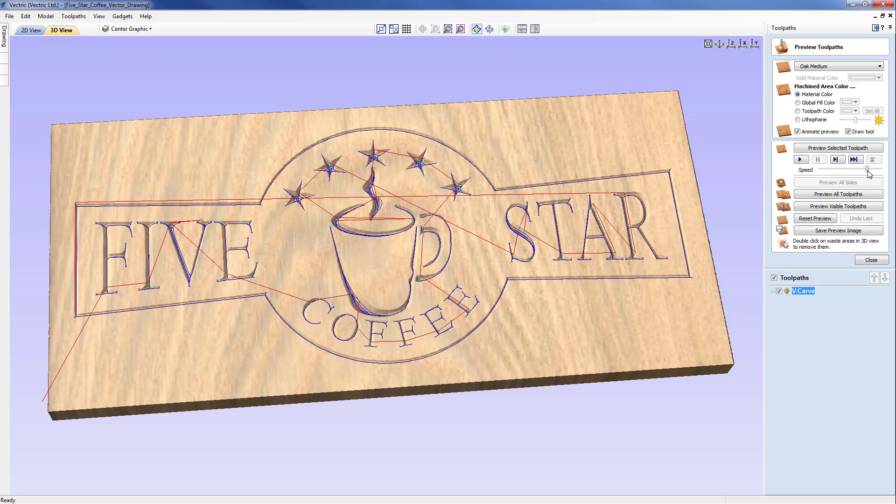
Step: Play the 60° V-bit carving simulation and orbit and zoom to inspect the lettering, stars and mug
{"action": "left_click", "coordinate": [801, 160]}
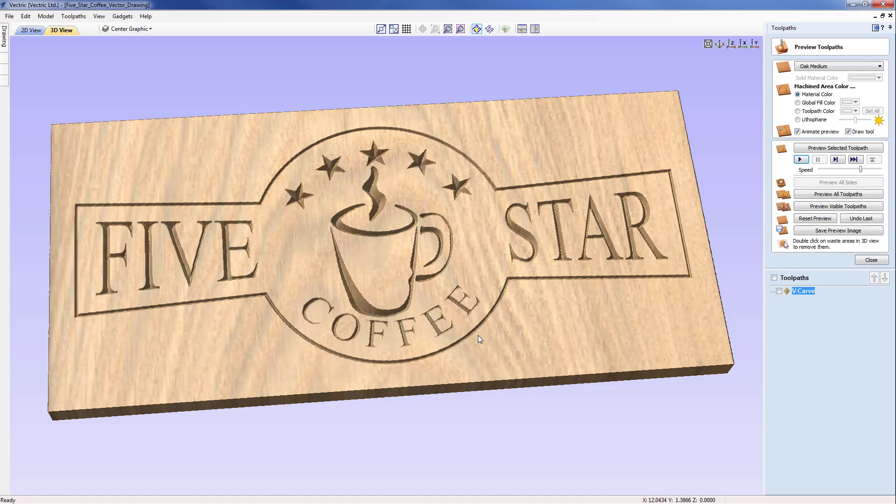
{"action": "left_click_drag", "start_coordinate": [444, 350], "coordinate": [422, 353]}
{"action": "scroll", "coordinate": [427, 307], "scroll_direction": "up", "scroll_amount": 5}
{"action": "scroll", "coordinate": [421, 353], "scroll_direction": "down", "scroll_amount": 5}
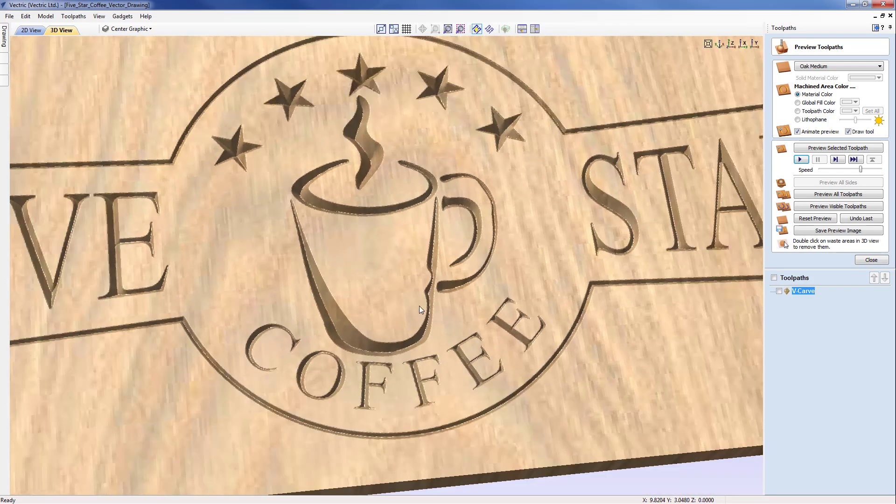
{"action": "left_click_drag", "start_coordinate": [419, 306], "coordinate": [653, 148]}
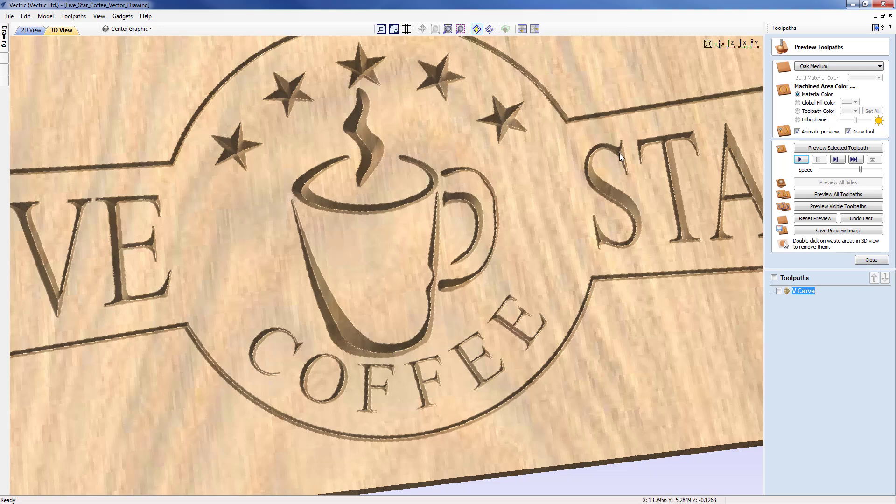
{"action": "left_click_drag", "start_coordinate": [508, 305], "coordinate": [404, 286]}
{"action": "scroll", "coordinate": [413, 317], "scroll_direction": "down", "scroll_amount": 5}
{"action": "scroll", "coordinate": [404, 285], "scroll_direction": "down", "scroll_amount": 2}
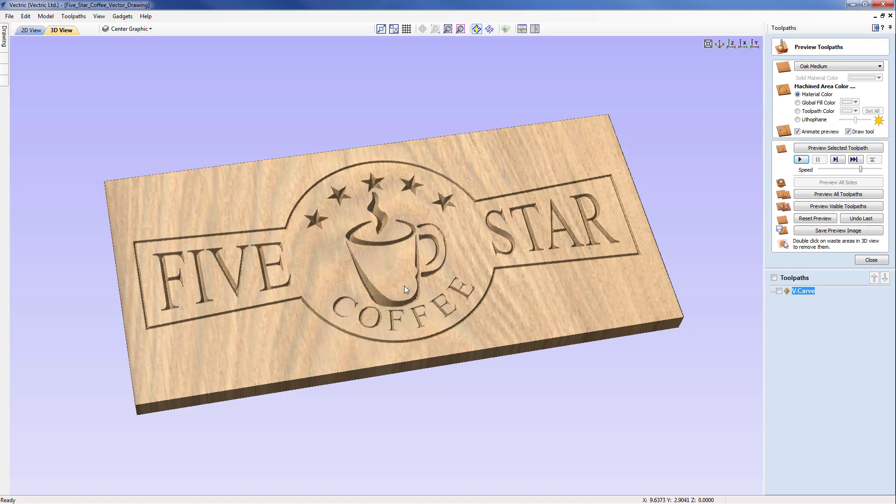
Step: Close the preview, change the V-Carve toolpath's tool to V-Bit (90.0° - 1 1/4") and recalculate
{"action": "left_click", "coordinate": [871, 260]}
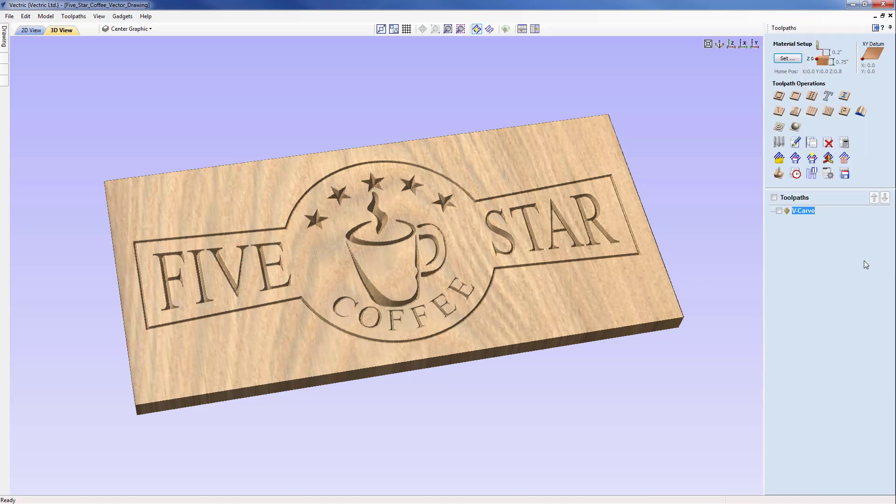
{"action": "double_click", "coordinate": [788, 211]}
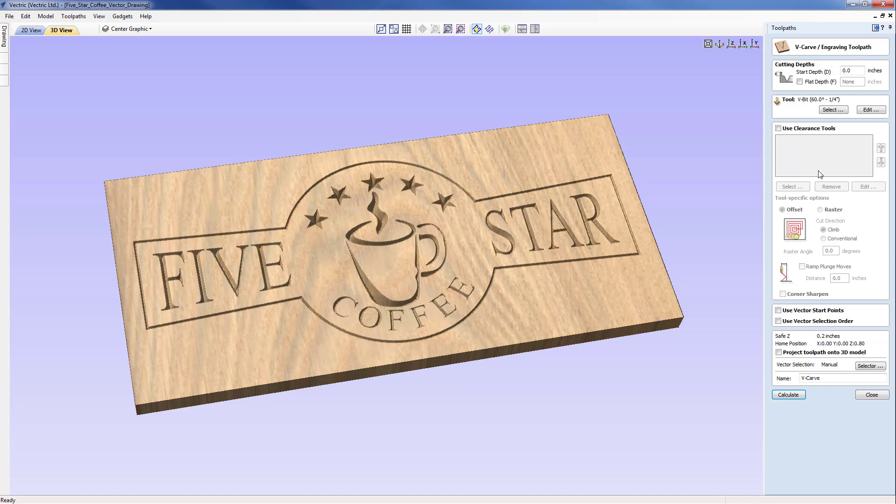
{"action": "left_click", "coordinate": [832, 110]}
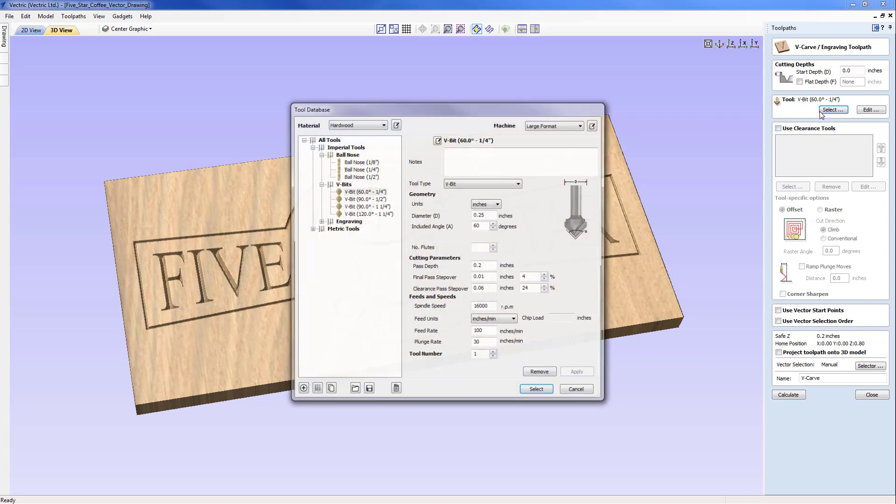
{"action": "left_click", "coordinate": [367, 206]}
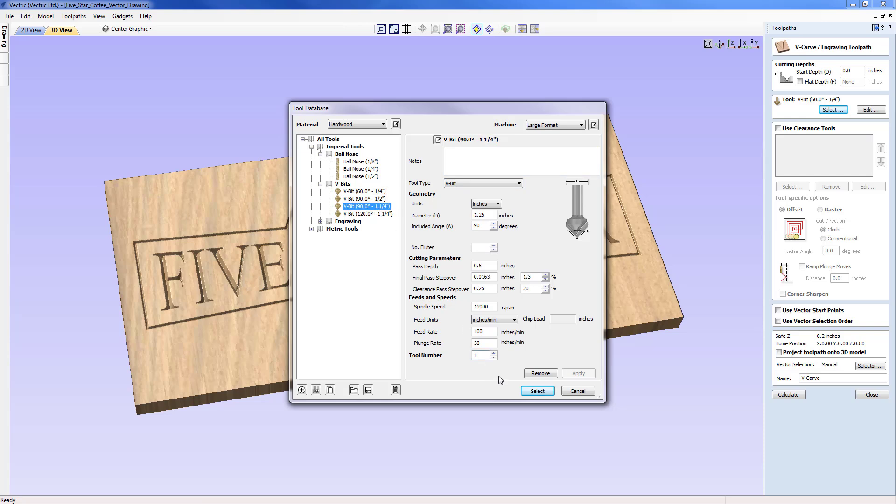
{"action": "left_click", "coordinate": [537, 391]}
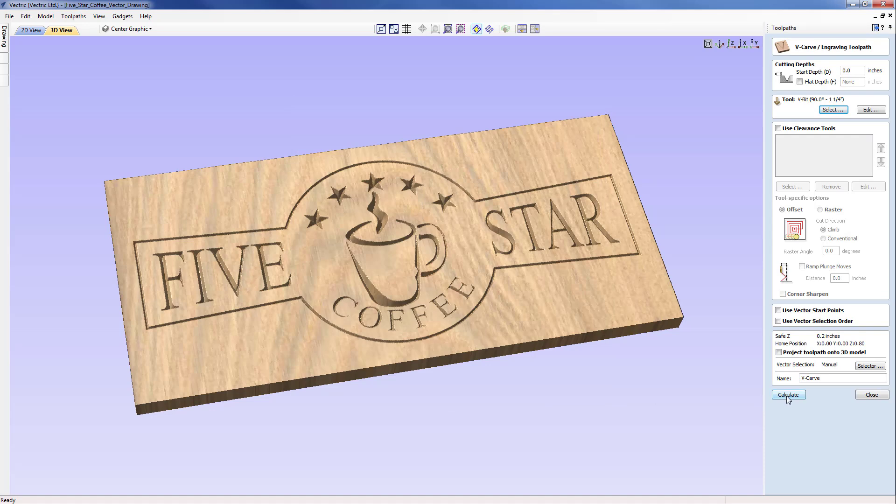
{"action": "left_click", "coordinate": [787, 395]}
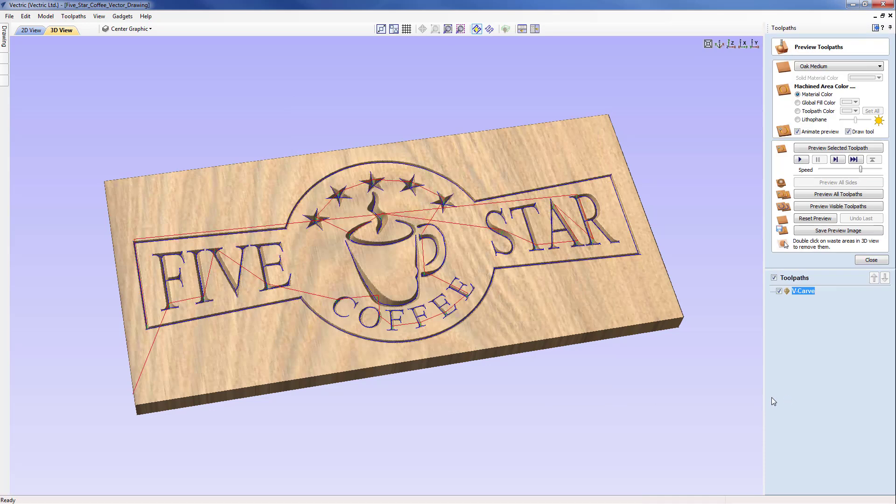
Step: Reset the preview to fresh material and simulate the 90° V-bit carving, inspecting the result in 3D
{"action": "left_click", "coordinate": [808, 219]}
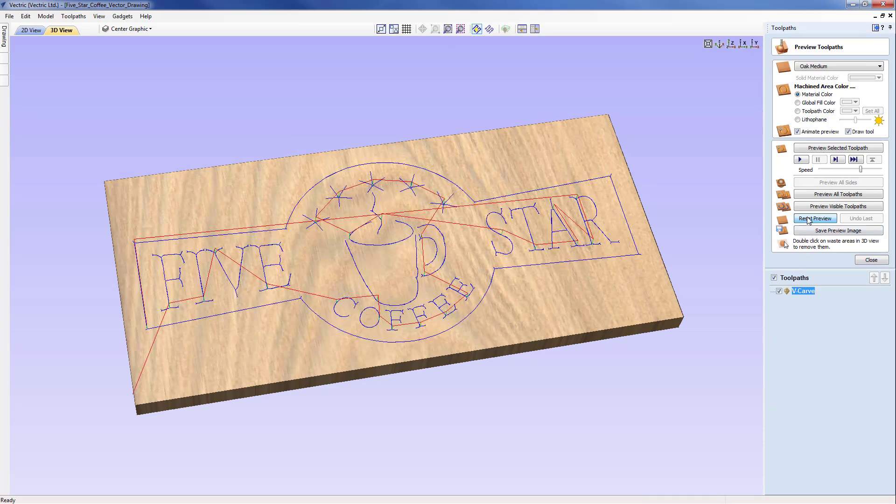
{"action": "left_click", "coordinate": [800, 159]}
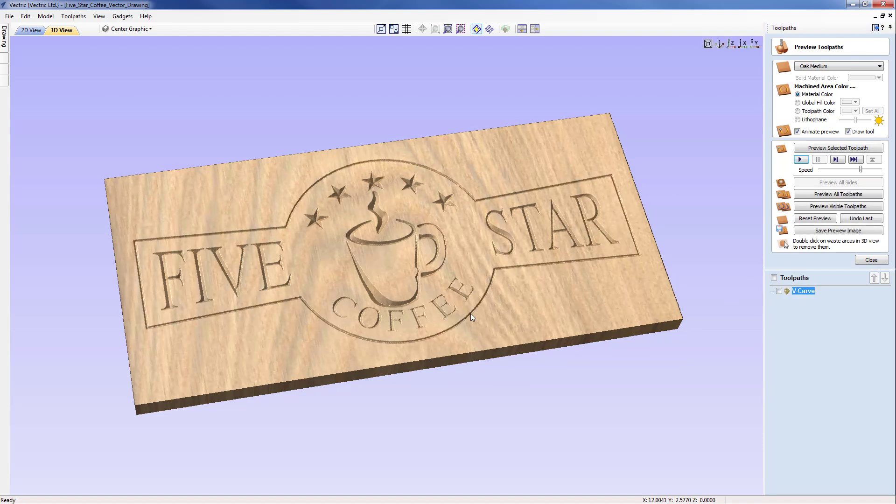
{"action": "scroll", "coordinate": [467, 325], "scroll_direction": "up", "scroll_amount": 2}
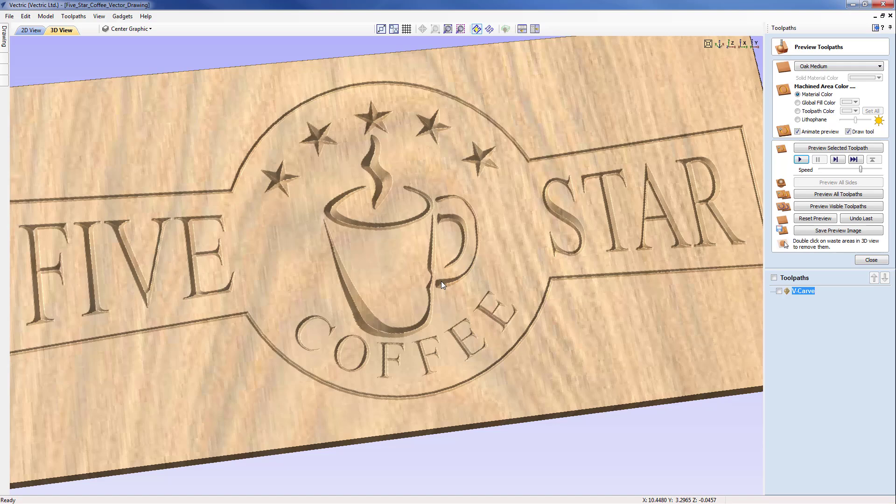
{"action": "scroll", "coordinate": [441, 294], "scroll_direction": "down", "scroll_amount": 2}
{"action": "scroll", "coordinate": [468, 323], "scroll_direction": "down", "scroll_amount": 3}
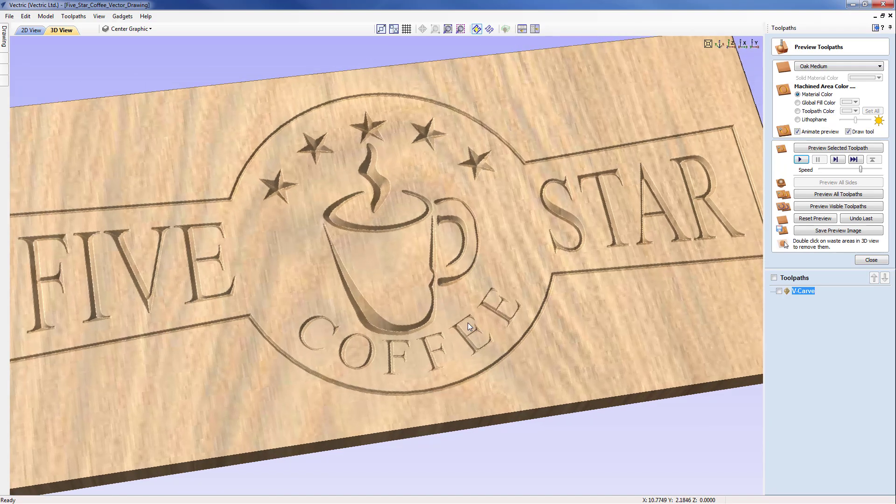
{"action": "mouse_move", "coordinate": [454, 330]}
{"action": "left_mouse_down"}
{"action": "mouse_move", "coordinate": [467, 320]}
{"action": "mouse_move", "coordinate": [446, 335]}
{"action": "left_mouse_up"}
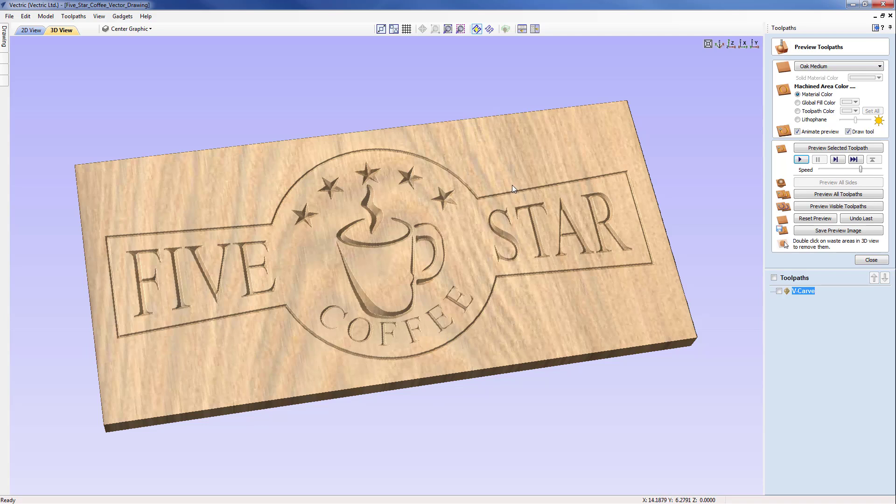
Step: In the 2D View, select the sign's outer boundary outline and start a Profile Toolpath
{"action": "left_click", "coordinate": [871, 261]}
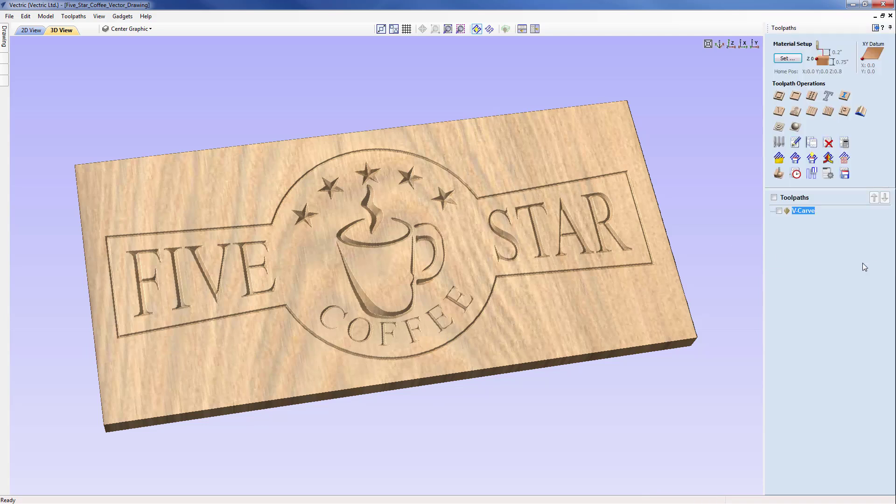
{"action": "left_click", "coordinate": [40, 31]}
{"action": "left_click", "coordinate": [575, 361]}
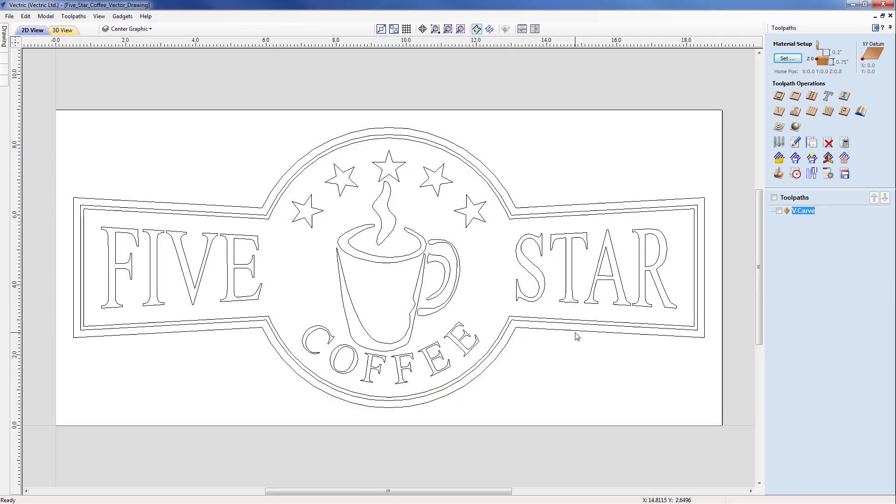
{"action": "left_click", "coordinate": [576, 332]}
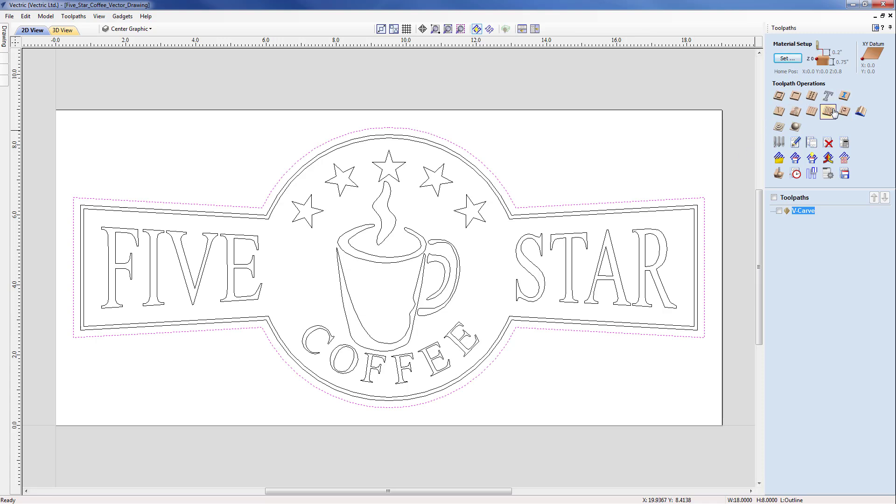
{"action": "left_click", "coordinate": [782, 97]}
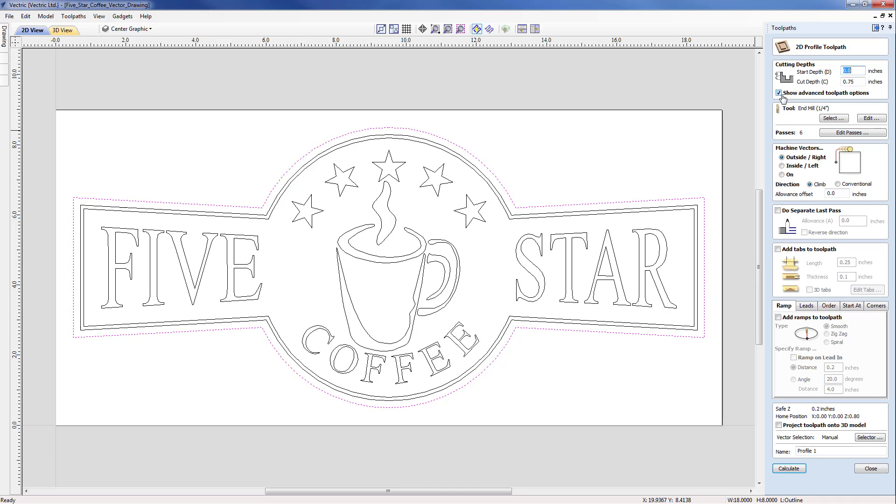
Step: Keep the cut depth at 0.75, use End Mill (1/4"), name the toolpath Cutout and calculate
{"action": "double_click", "coordinate": [850, 82]}
{"action": "type", "text": "2"}
{"action": "key", "text": "ctrl+z"}
{"action": "left_click", "coordinate": [834, 118]}
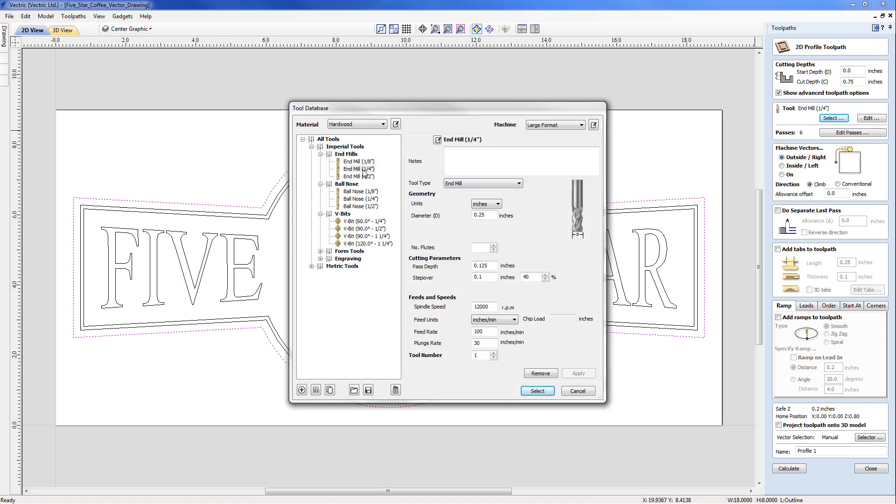
{"action": "left_click", "coordinate": [363, 169]}
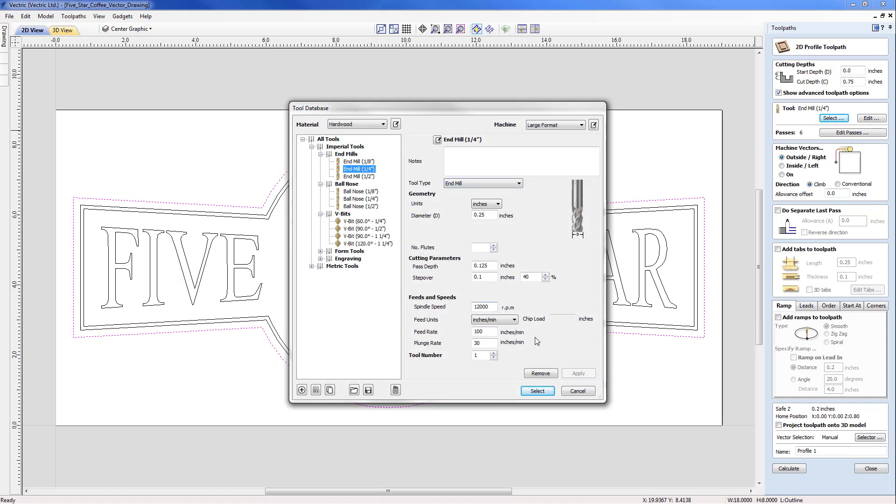
{"action": "left_click", "coordinate": [537, 391]}
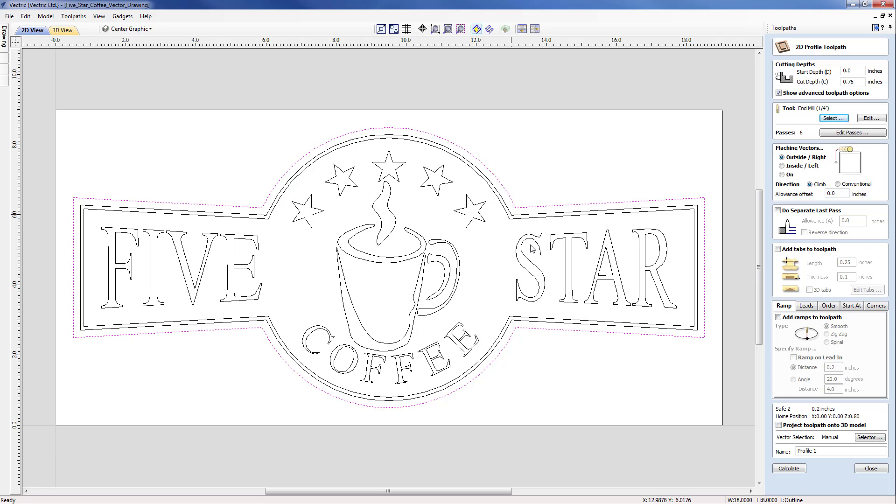
{"action": "left_click_drag", "start_coordinate": [818, 451], "coordinate": [786, 450]}
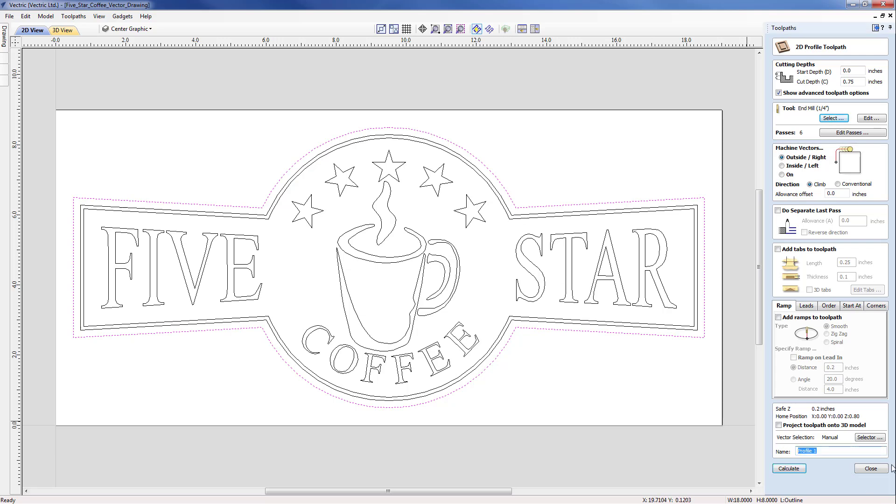
{"action": "type", "text": "Cutout"}
{"action": "left_click", "coordinate": [795, 469]}
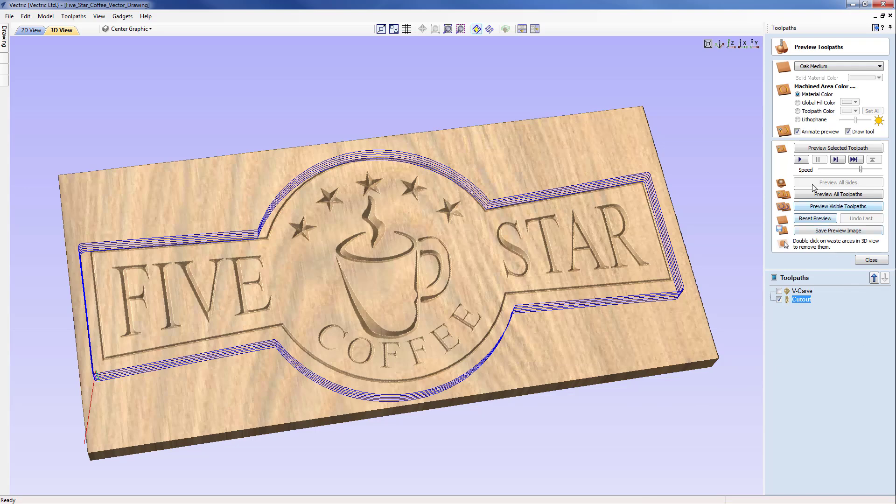
Step: Simulate the Cutout toolpath, remove the waste board, and orbit to inspect the freed sign's edges
{"action": "left_click", "coordinate": [801, 160]}
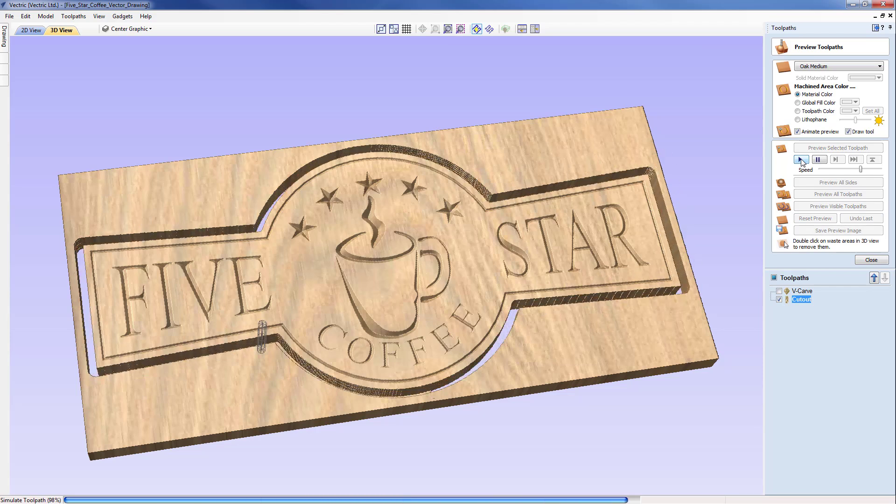
{"action": "left_click_drag", "start_coordinate": [445, 327], "coordinate": [424, 374]}
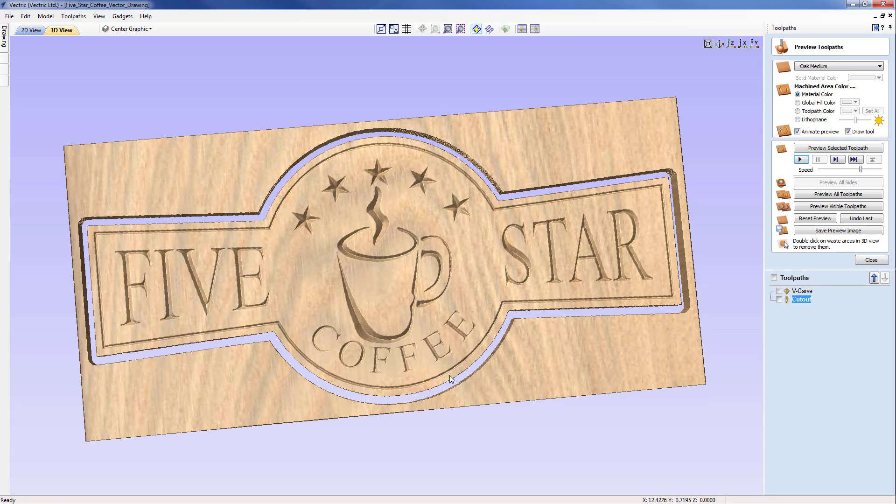
{"action": "left_click_drag", "start_coordinate": [447, 373], "coordinate": [429, 343]}
{"action": "double_click", "coordinate": [554, 347]}
{"action": "scroll", "coordinate": [442, 378], "scroll_direction": "up", "scroll_amount": 2}
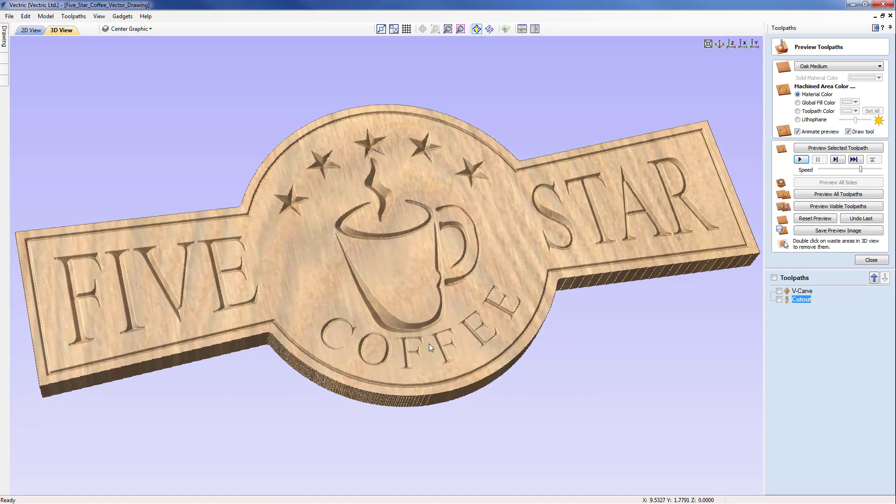
{"action": "left_click_drag", "start_coordinate": [428, 399], "coordinate": [425, 435]}
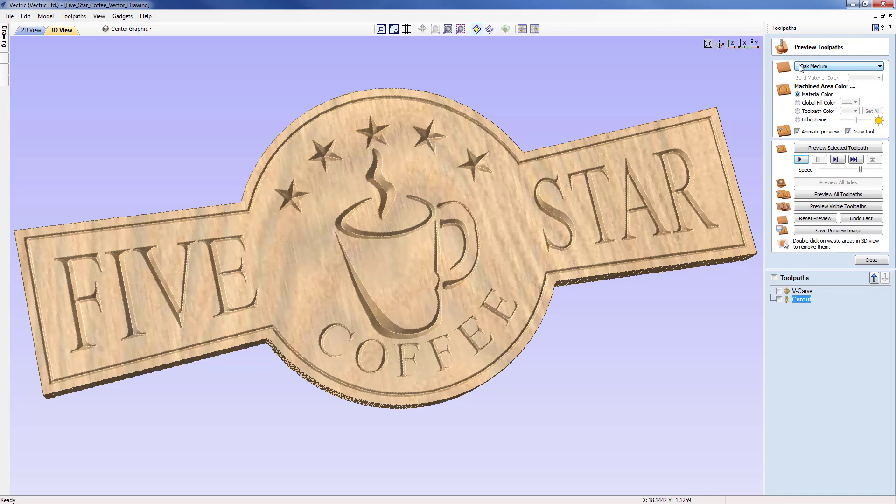
Step: Render the preview material as a solid grey colour
{"action": "left_click", "coordinate": [823, 68]}
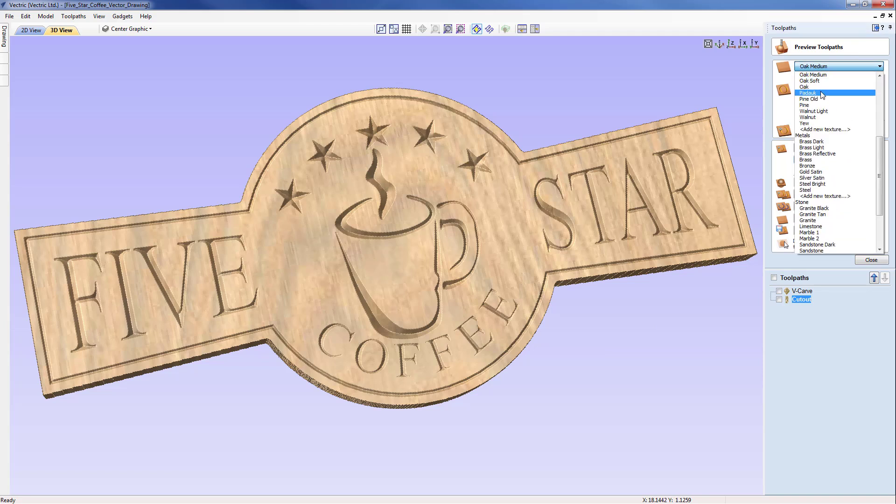
{"action": "scroll", "coordinate": [818, 100], "scroll_direction": "up", "scroll_amount": 5}
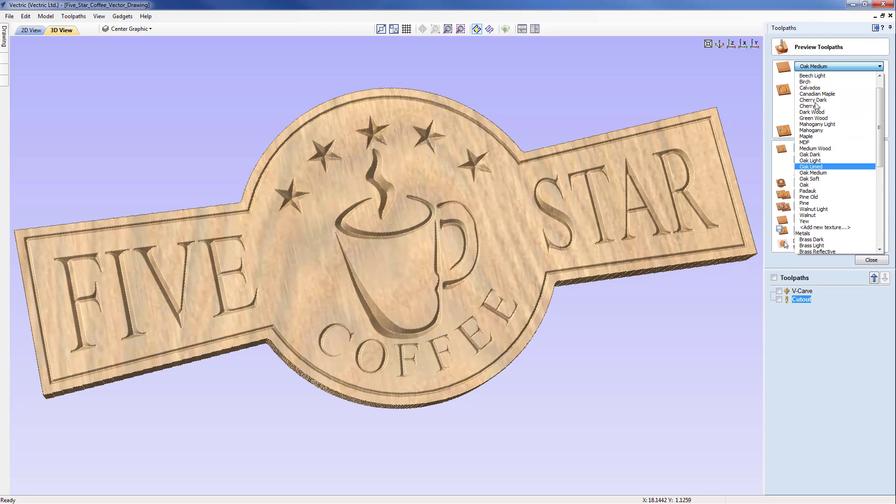
{"action": "scroll", "coordinate": [816, 101], "scroll_direction": "up", "scroll_amount": 2}
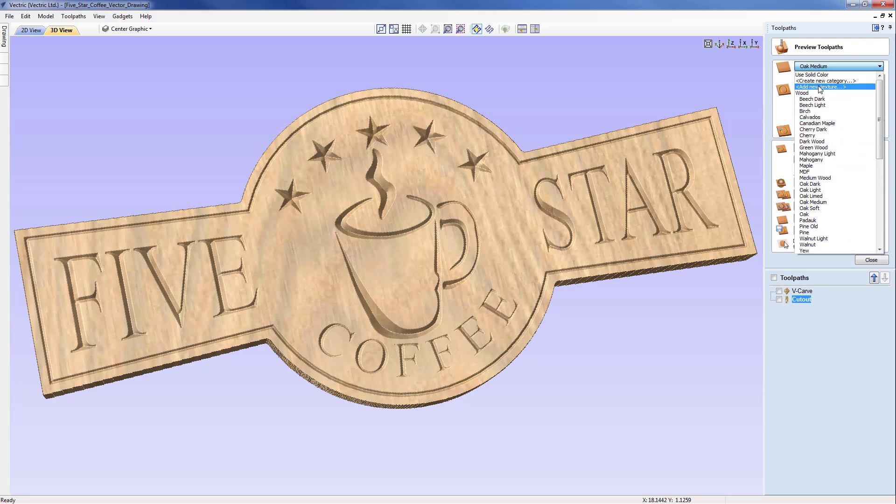
{"action": "left_click", "coordinate": [807, 76]}
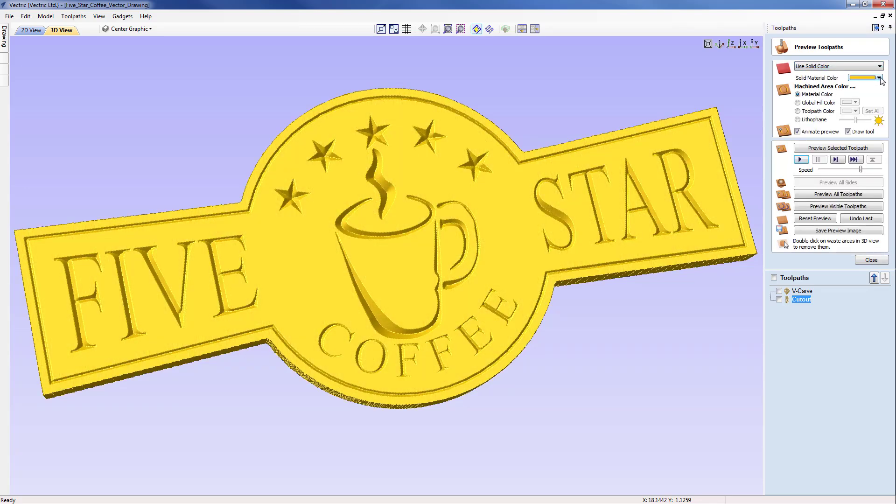
{"action": "left_click", "coordinate": [878, 78]}
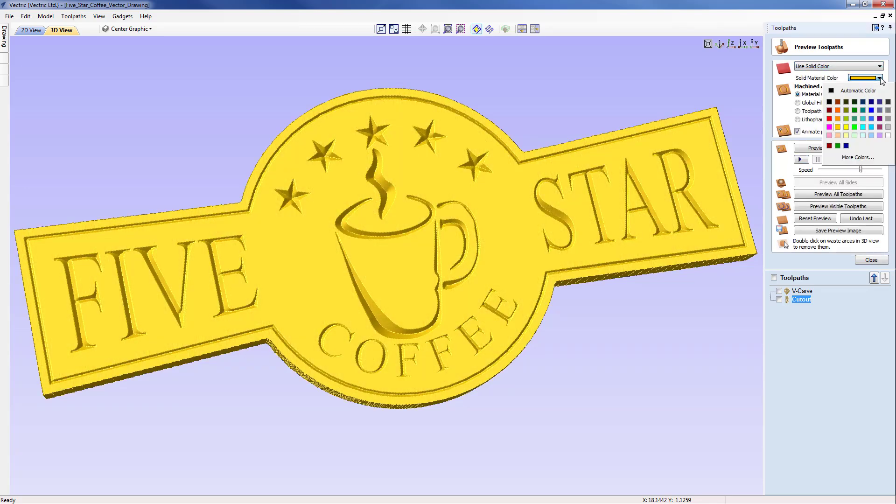
{"action": "left_click", "coordinate": [888, 110]}
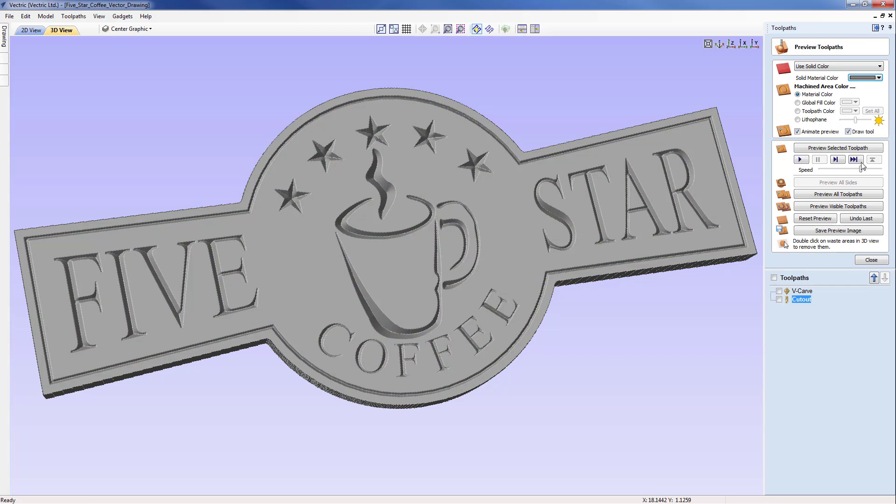
Step: Make V-Carve the current toolpath and colour its machined areas yellow by toolpath colour
{"action": "left_click", "coordinate": [780, 291]}
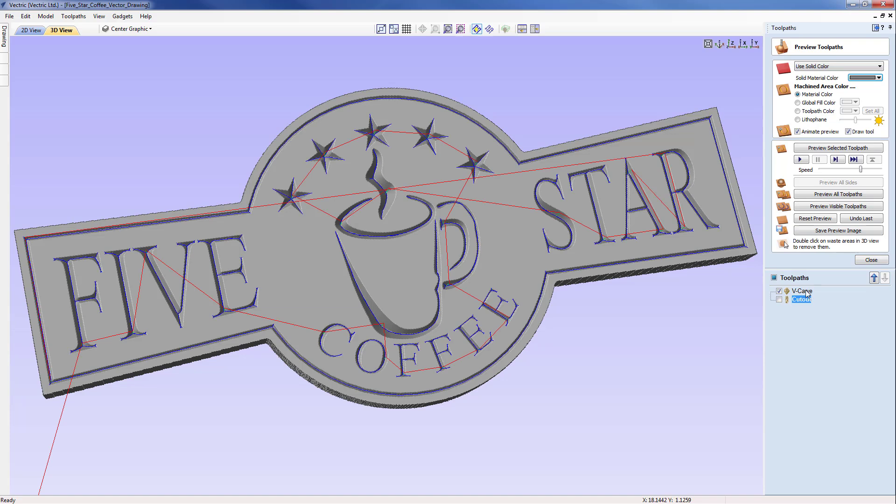
{"action": "left_click", "coordinate": [780, 292]}
{"action": "left_click", "coordinate": [801, 291]}
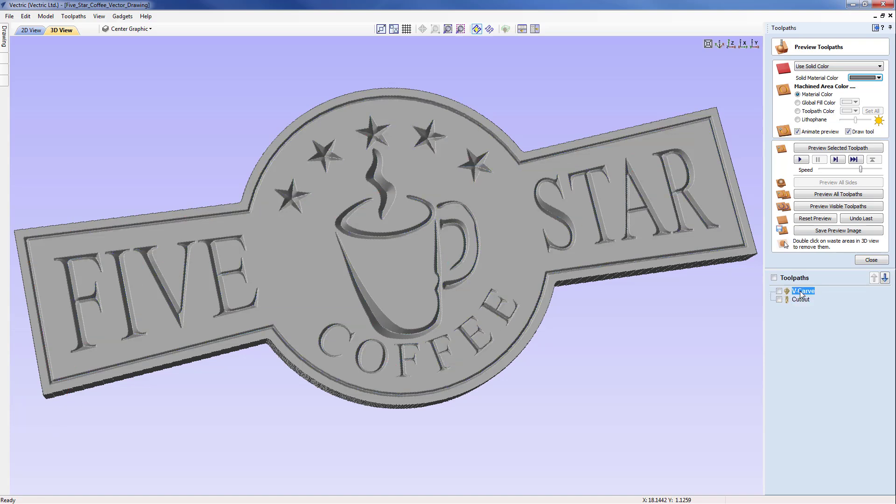
{"action": "left_click", "coordinate": [798, 111]}
{"action": "left_click", "coordinate": [852, 111]}
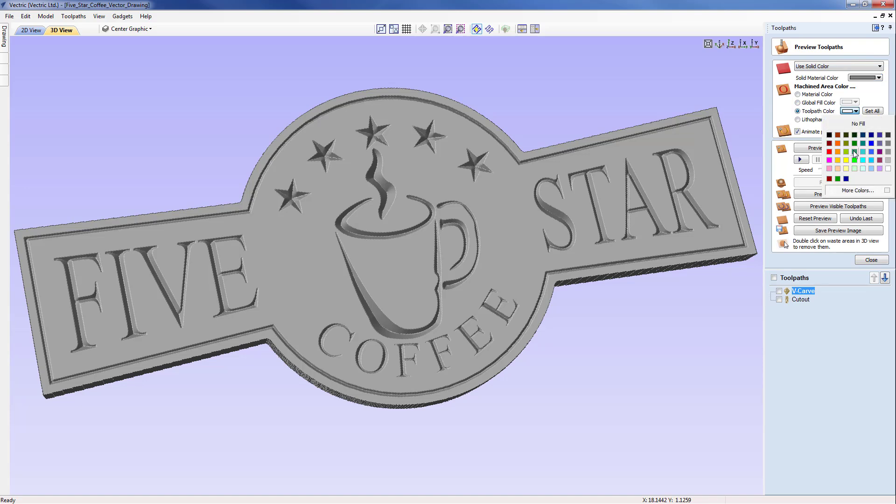
{"action": "left_click", "coordinate": [846, 160]}
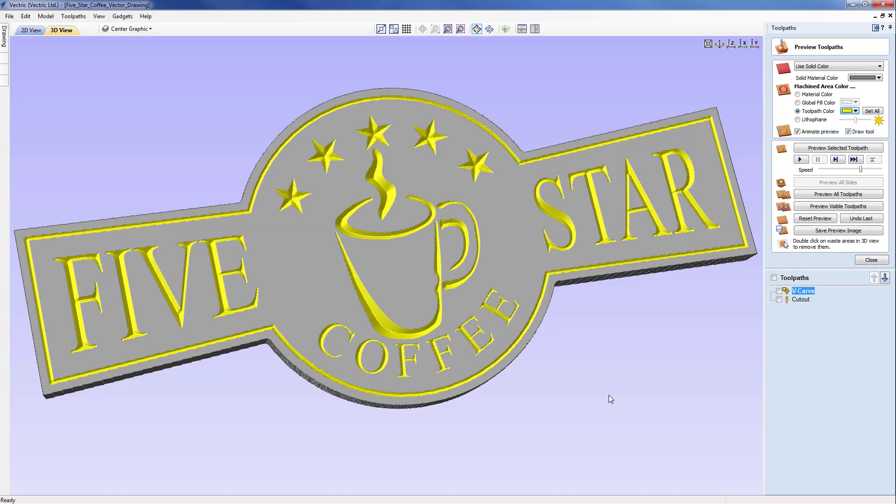
Step: Save the preview as the bitmap image Image1.bmp
{"action": "left_click", "coordinate": [828, 231]}
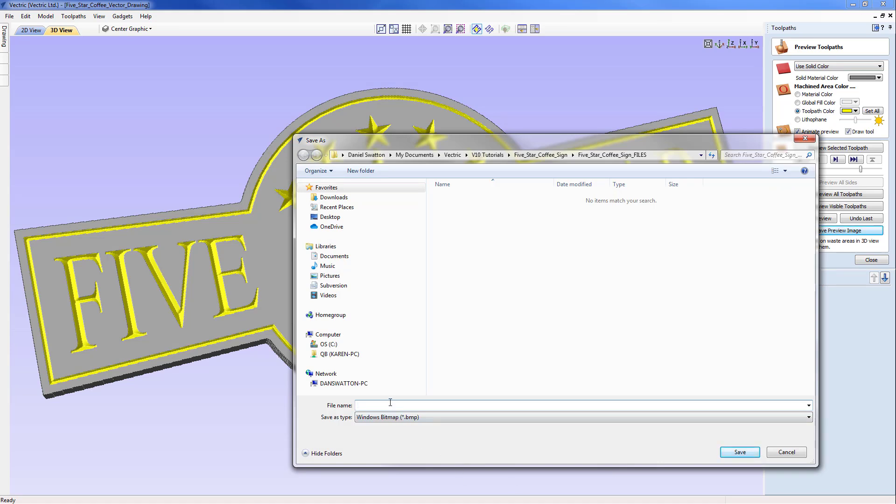
{"action": "type", "text": "Image1"}
{"action": "left_click", "coordinate": [730, 452]}
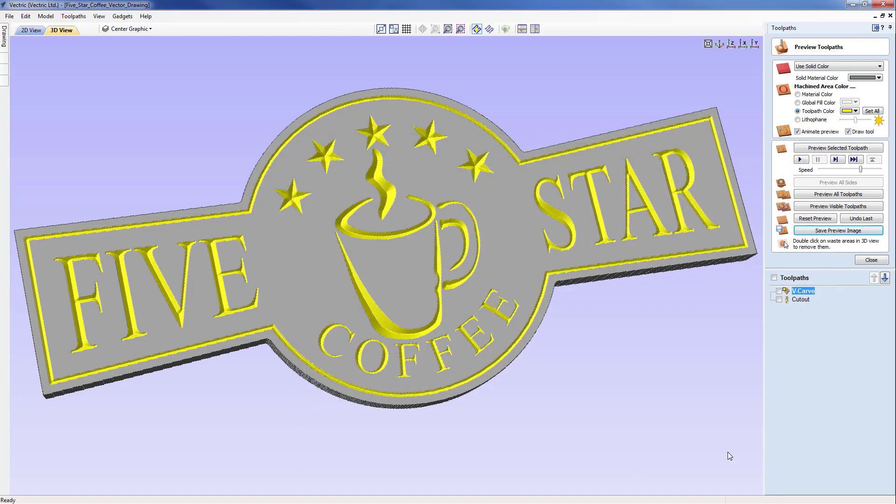
Step: Switch the material to Canadian Maple and set the toolpath colour to grey
{"action": "left_click", "coordinate": [813, 67]}
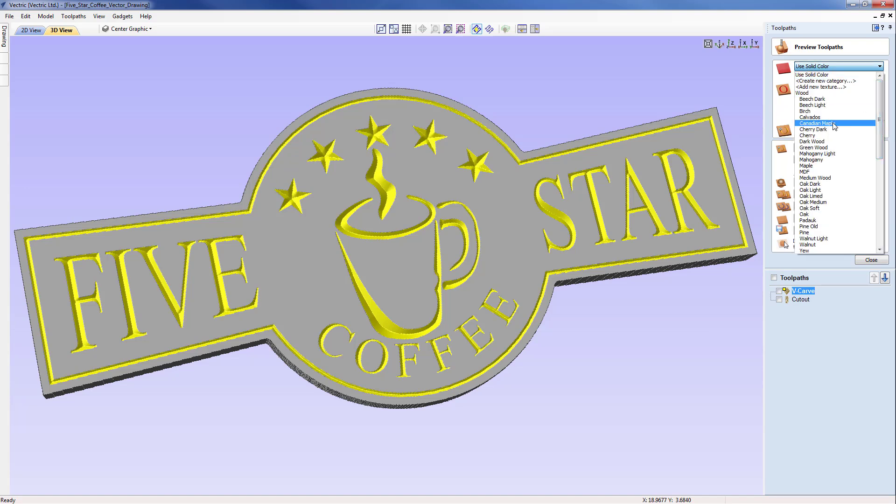
{"action": "left_click", "coordinate": [816, 123]}
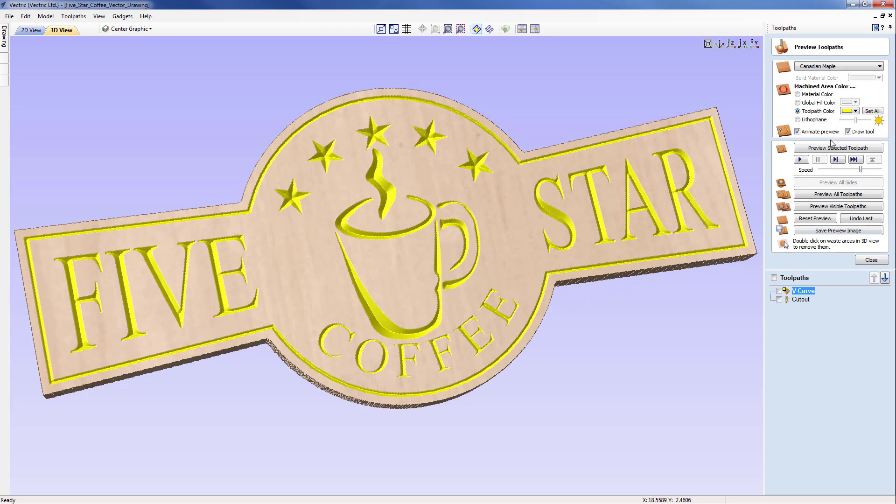
{"action": "left_click", "coordinate": [855, 111]}
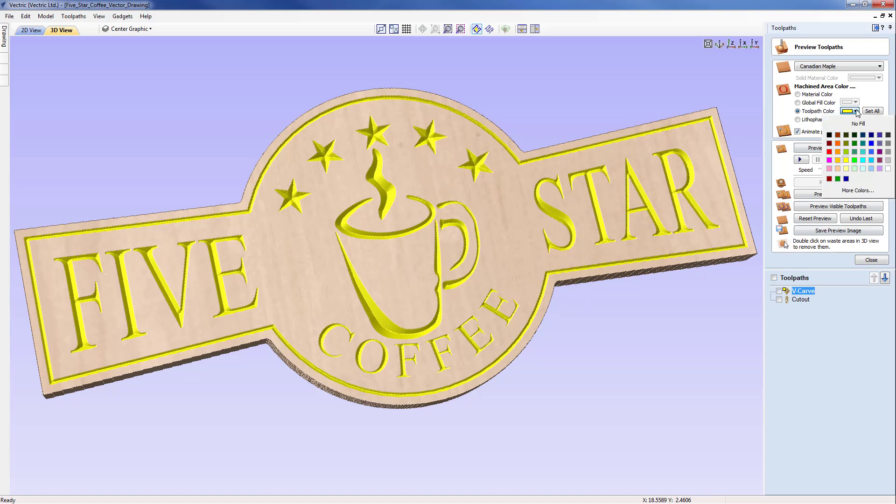
{"action": "left_click", "coordinate": [888, 144]}
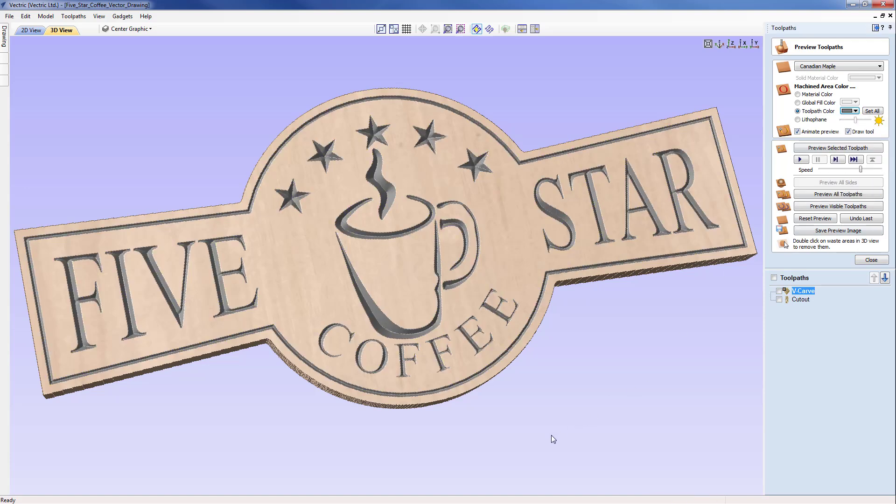
Step: Save this look as a second preview image named Image2.bmp
{"action": "left_click", "coordinate": [828, 233]}
{"action": "left_click", "coordinate": [450, 224]}
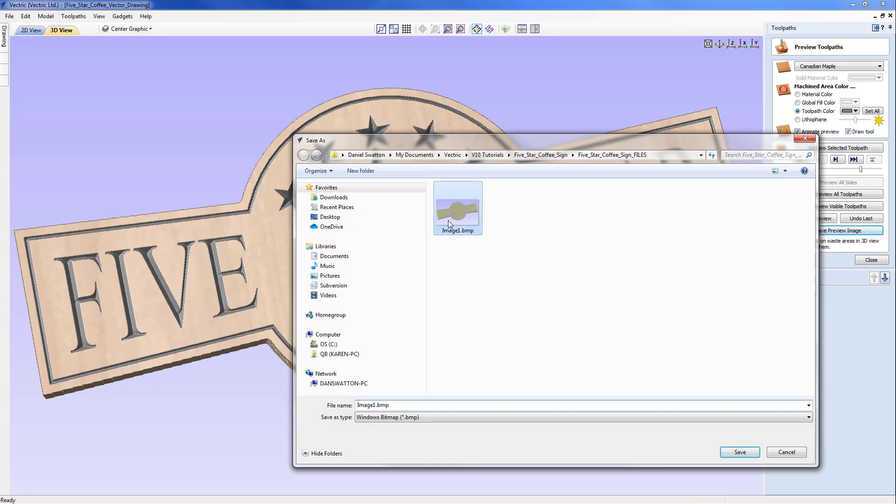
{"action": "double_click", "coordinate": [376, 405]}
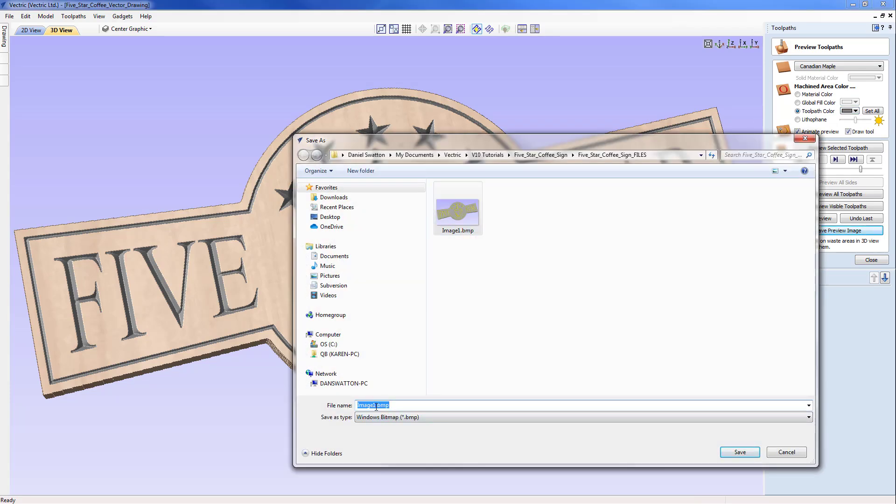
{"action": "left_click", "coordinate": [376, 405]}
{"action": "key", "text": "BackSpace"}
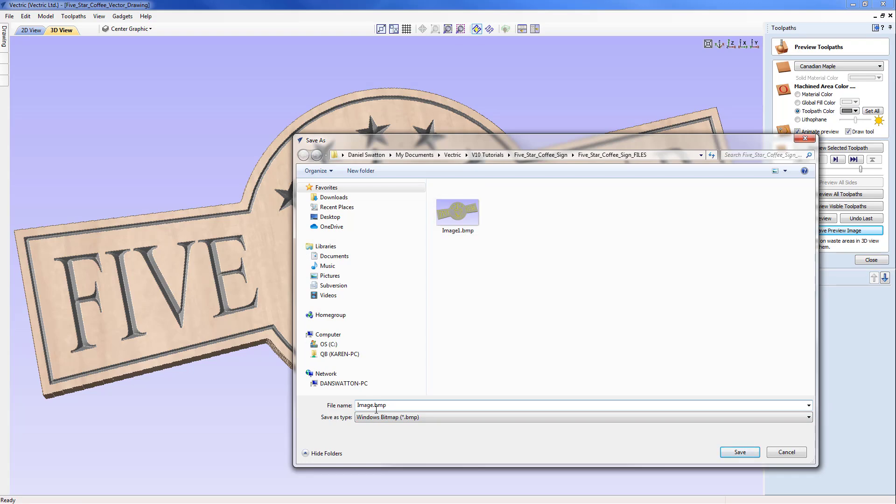
{"action": "type", "text": "2"}
{"action": "left_click", "coordinate": [730, 453]}
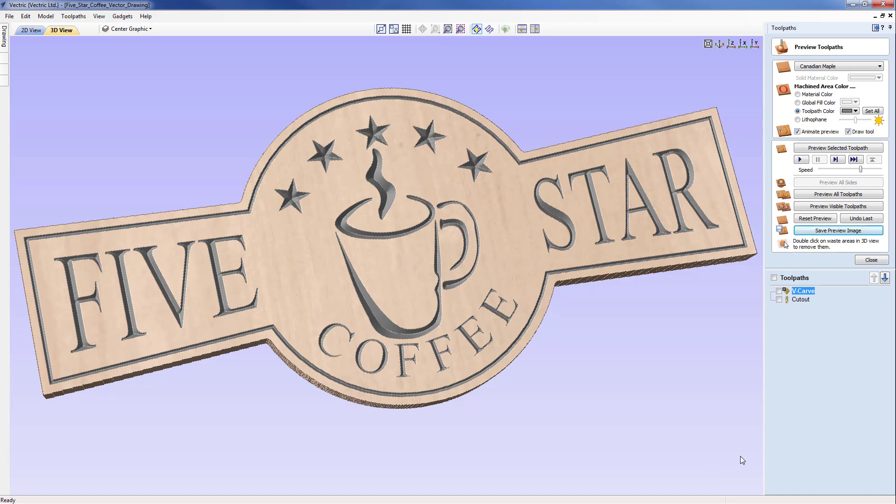
Step: Close the preview, review the Save Toolpaths form with the Cutout toolpath selected, then close it
{"action": "left_click", "coordinate": [871, 260]}
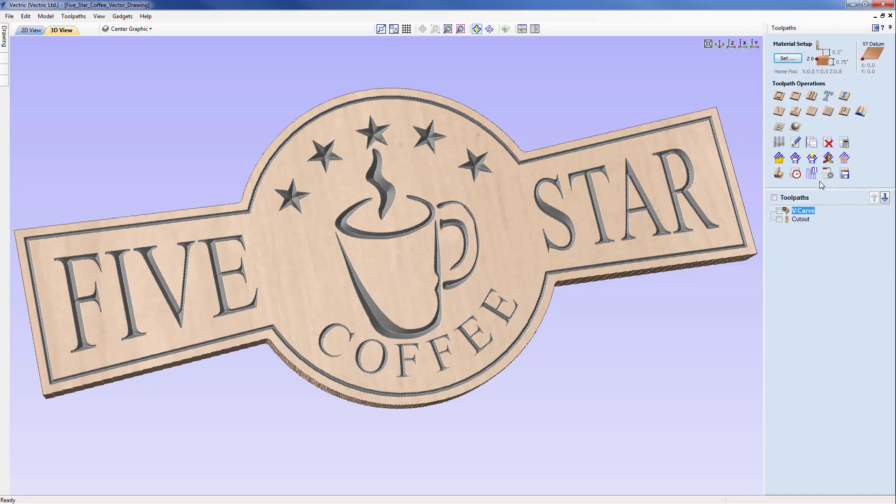
{"action": "left_click", "coordinate": [845, 176]}
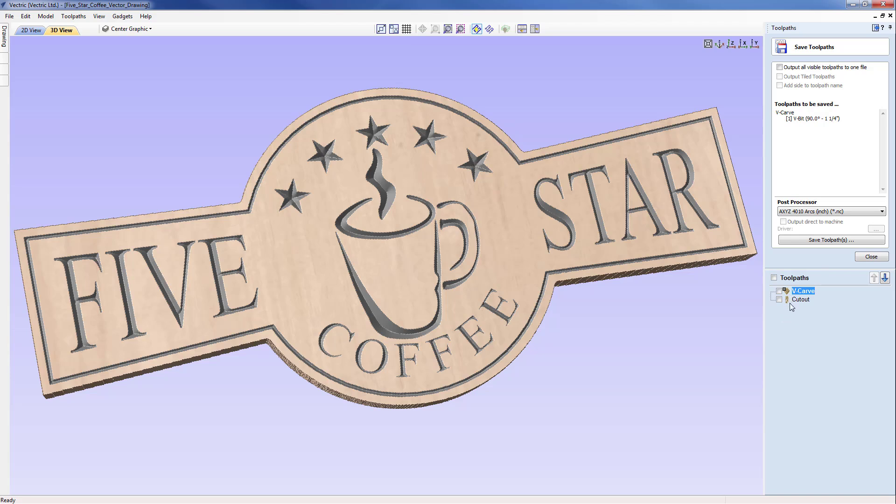
{"action": "mouse_move", "coordinate": [791, 308]}
{"action": "left_click", "coordinate": [802, 299]}
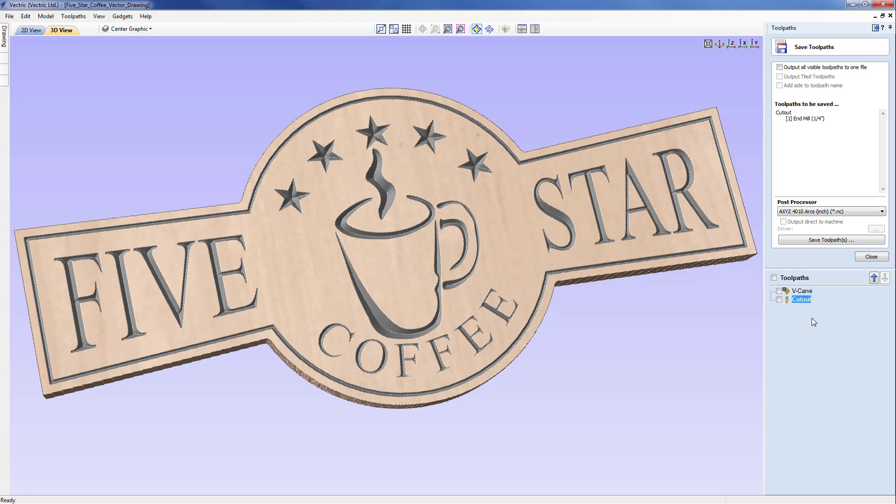
{"action": "left_click", "coordinate": [869, 257]}
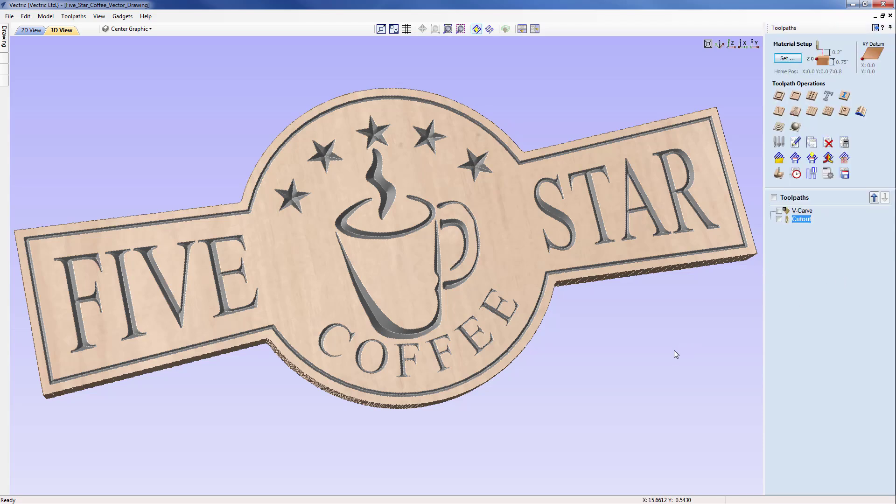
Step: Save As over the existing Five_Star_Coffee_2.5D_Toolpaths.crv, confirming the replacement
{"action": "left_click", "coordinate": [10, 15]}
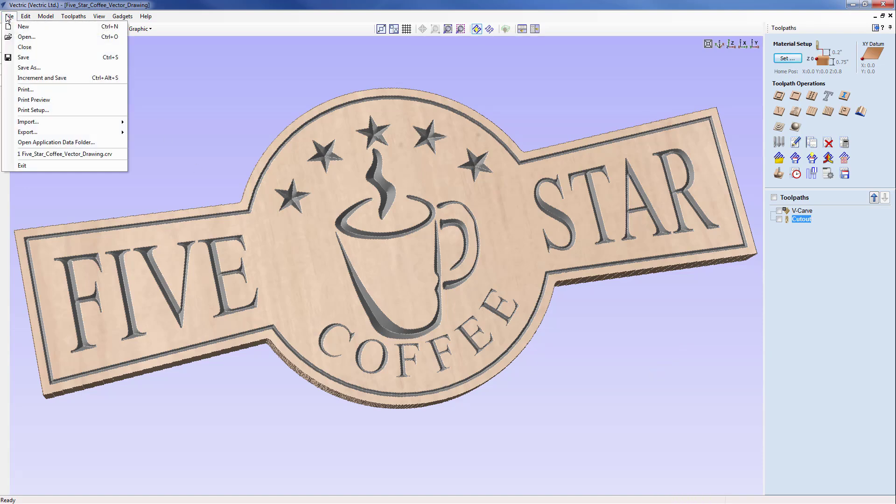
{"action": "left_click", "coordinate": [37, 69]}
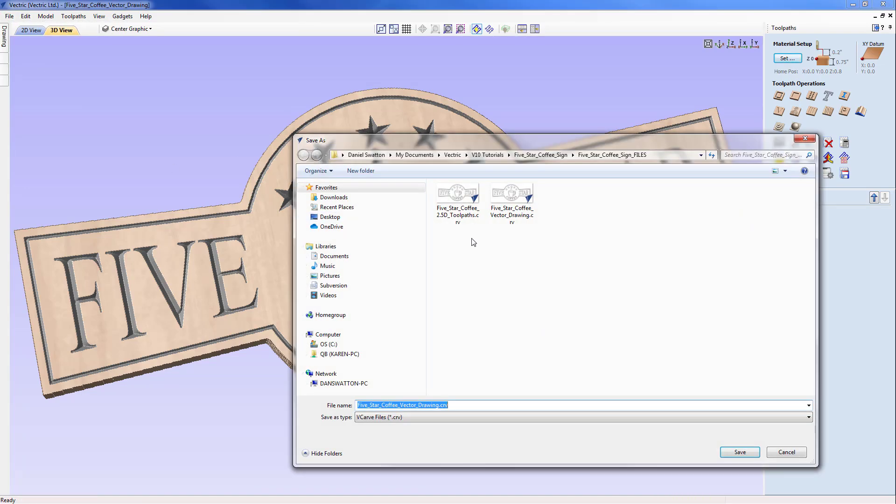
{"action": "left_click", "coordinate": [465, 210]}
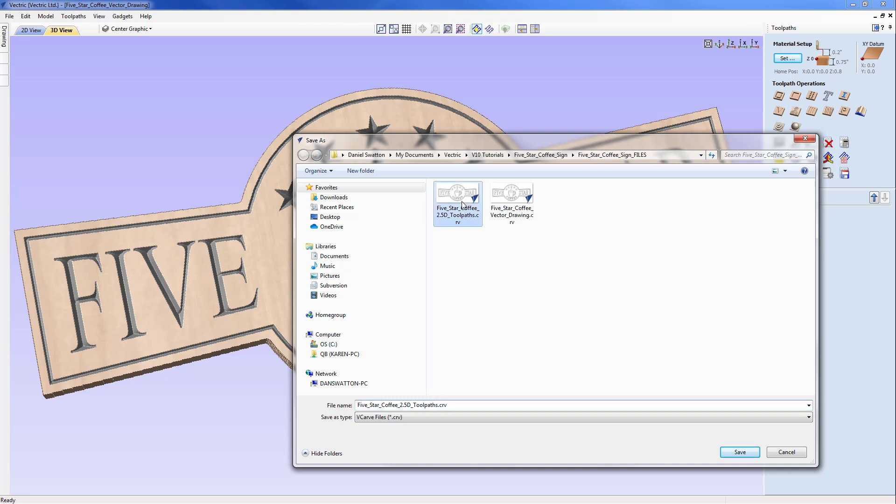
{"action": "left_click", "coordinate": [740, 452]}
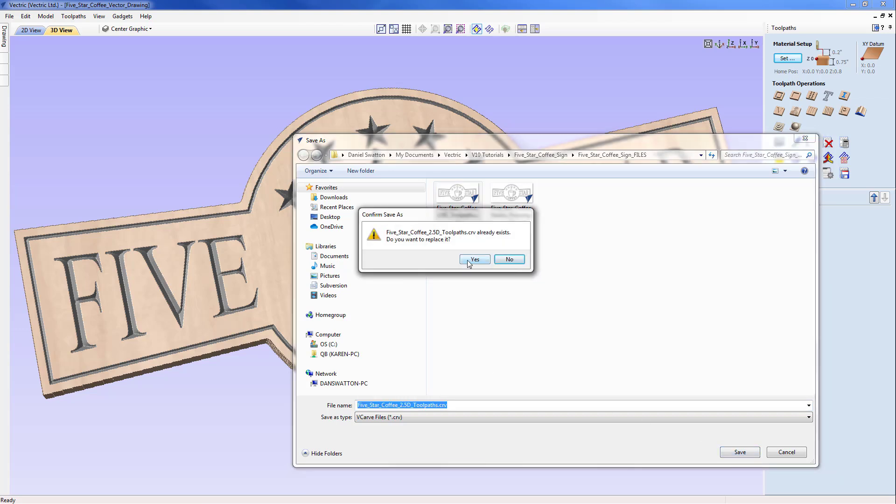
{"action": "left_click", "coordinate": [468, 260]}
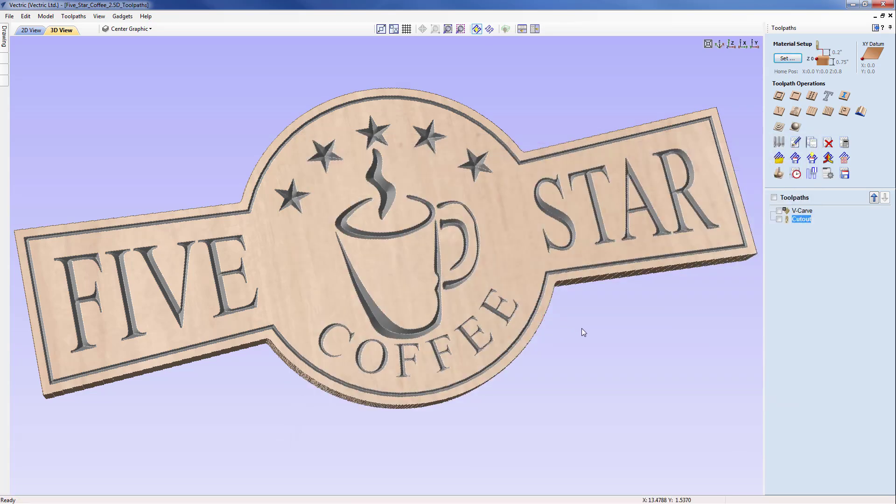